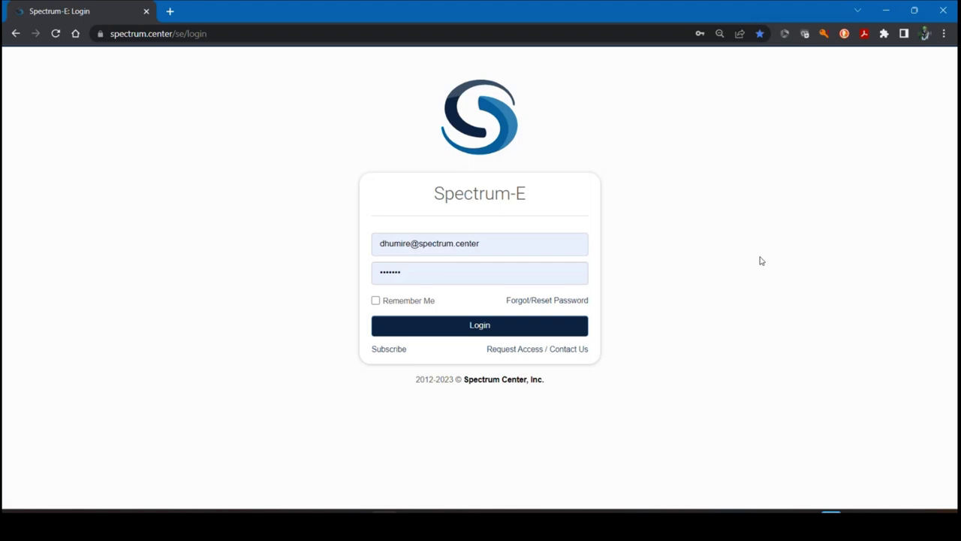
Submit the e-mail and password on the Spectrum-E login page
left_click(466, 331)
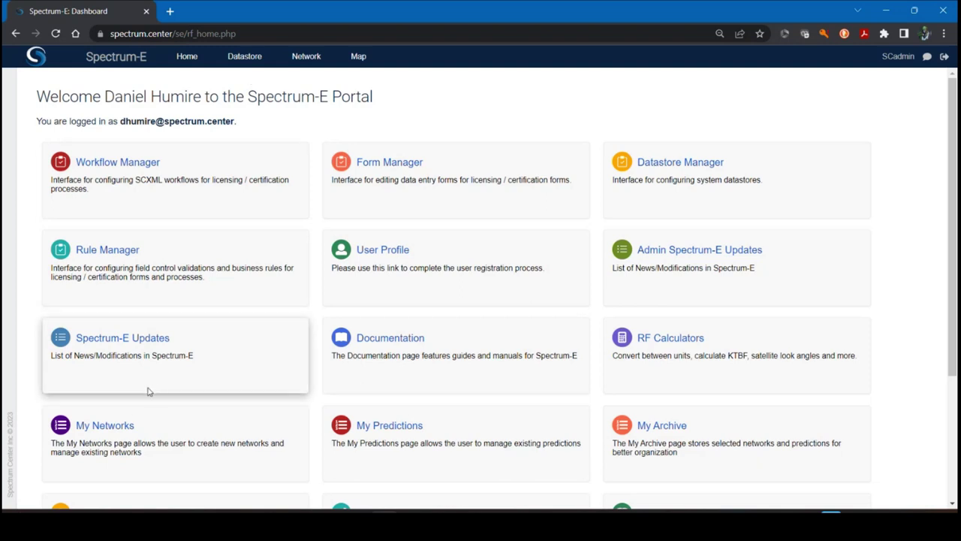
Open the My Networks page from the portal dashboard
scroll(110, 370, "down", 1)
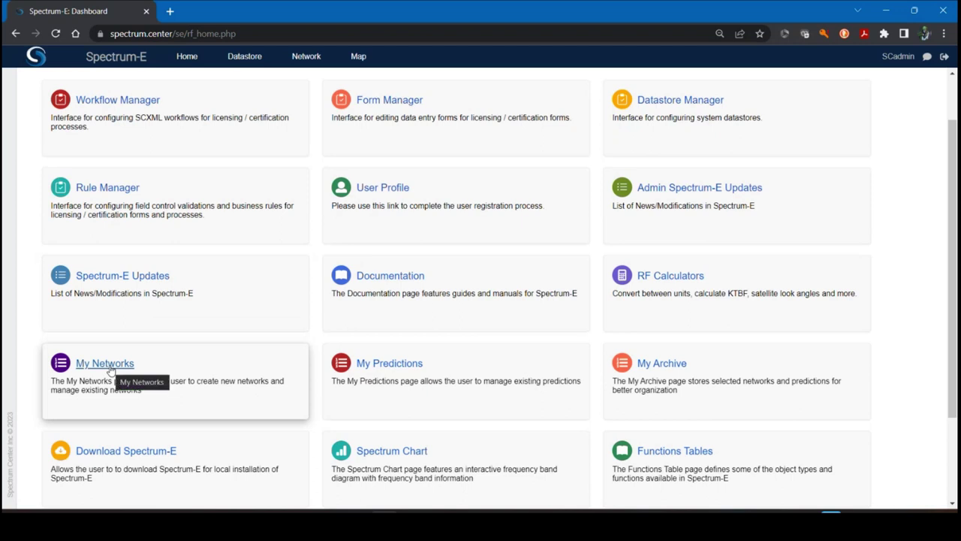
left_click(111, 369)
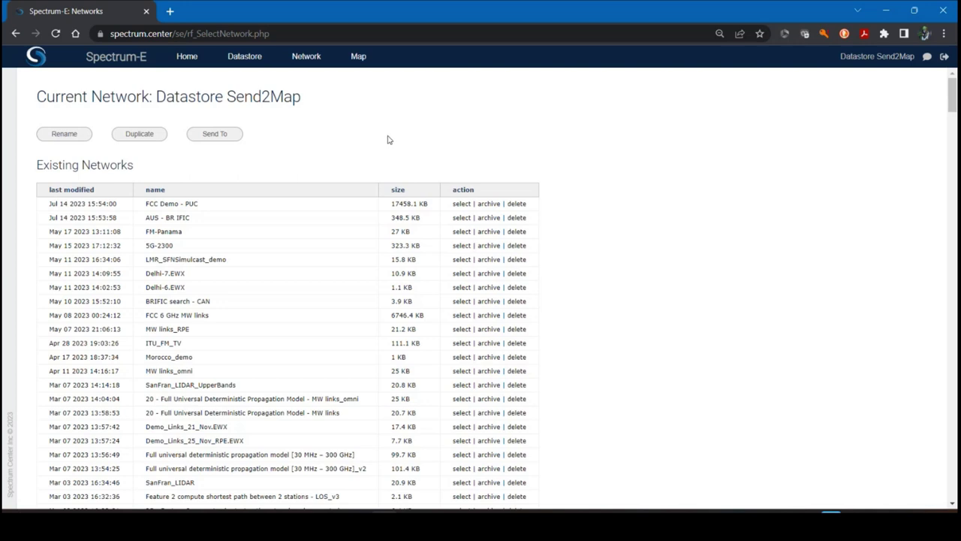
Visit network object management, return to the dashboard, then go back to Network
left_click(306, 61)
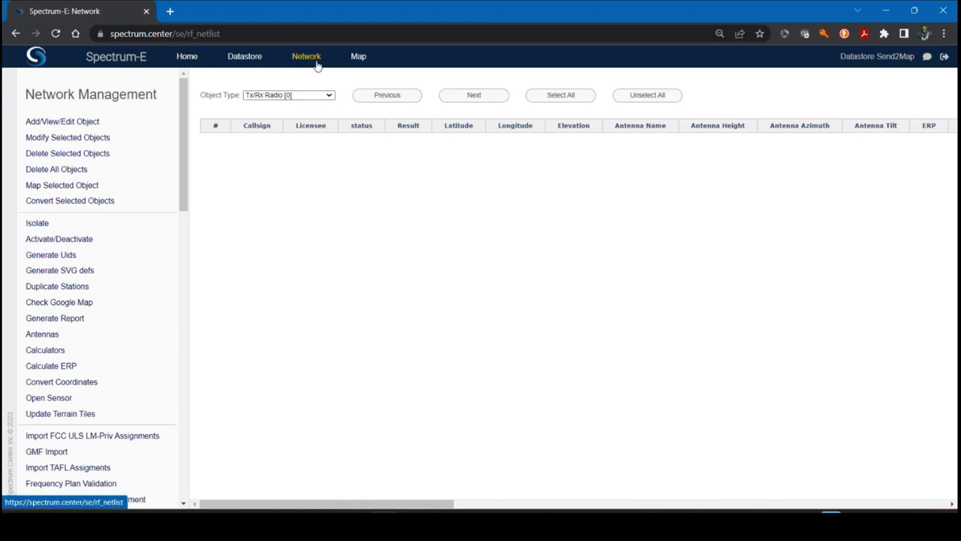
left_click(187, 57)
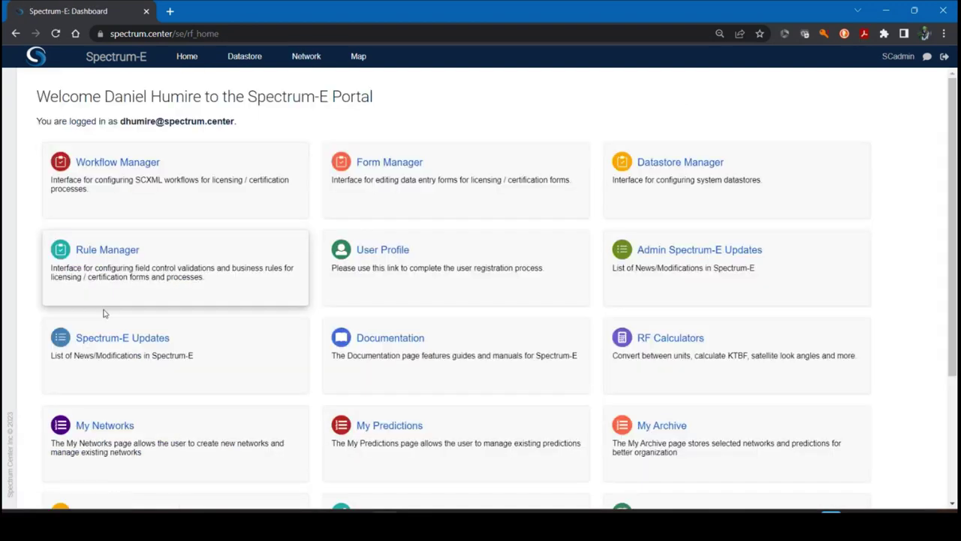
left_click(301, 59)
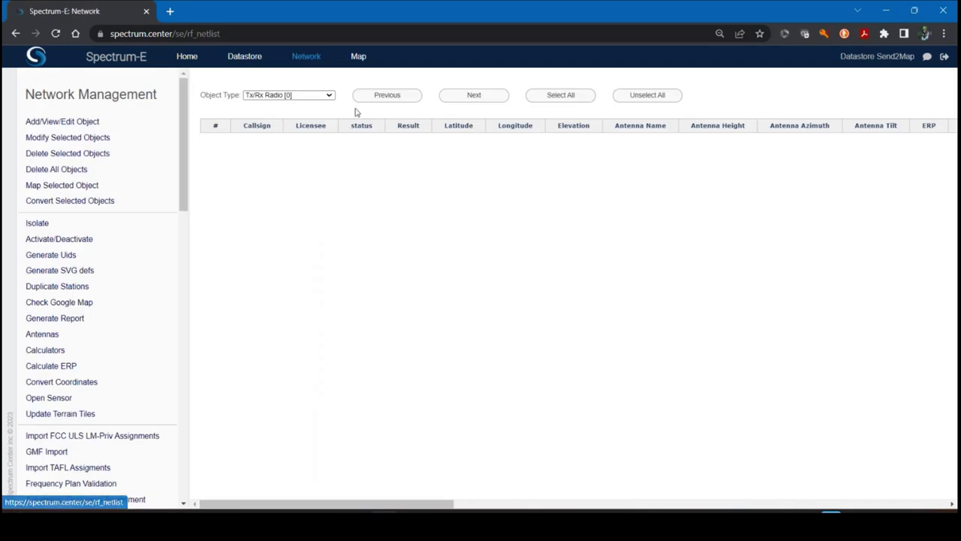
Browse the Existing Networks list down to Create New Network and back up
left_click(869, 58)
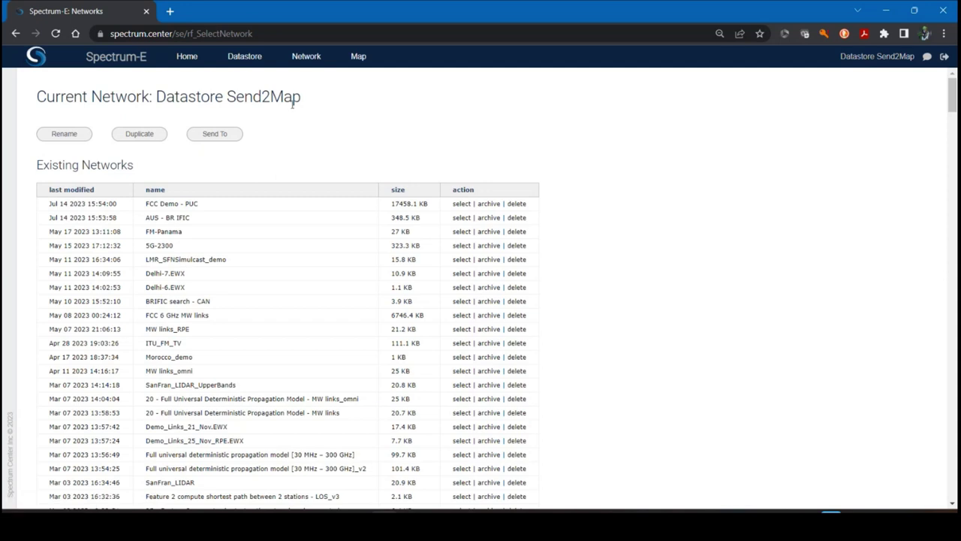
scroll(627, 167, "down", 10)
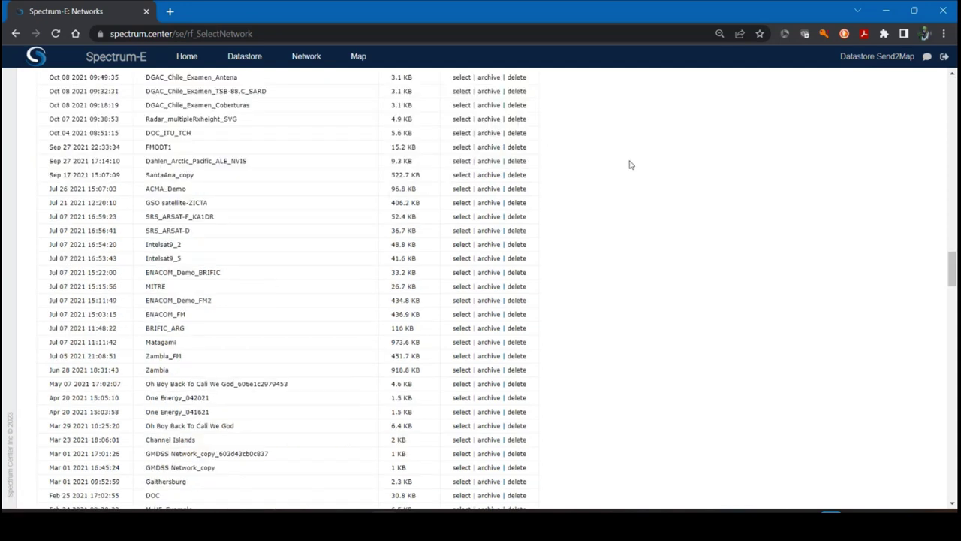
scroll(616, 179, "down", 10)
left_click(150, 338)
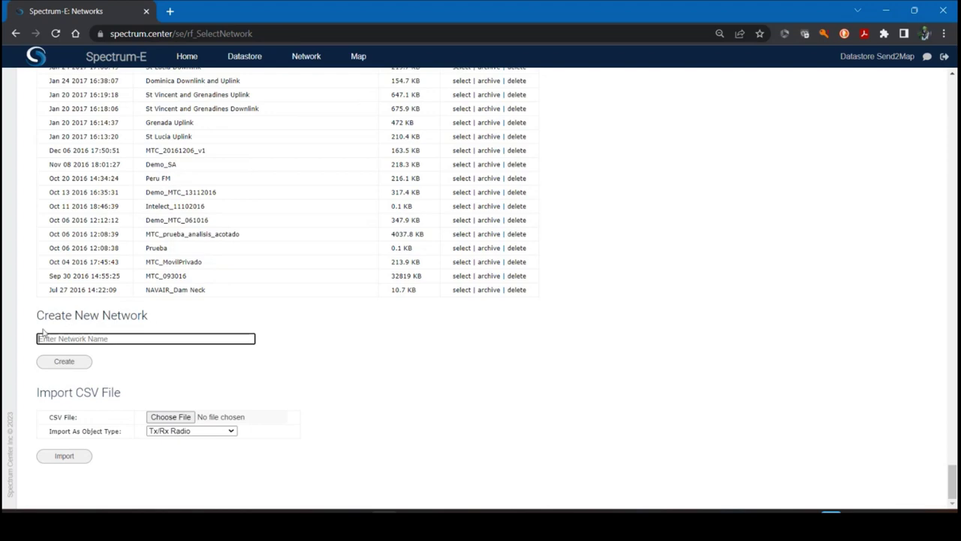
scroll(270, 262, "up", 15)
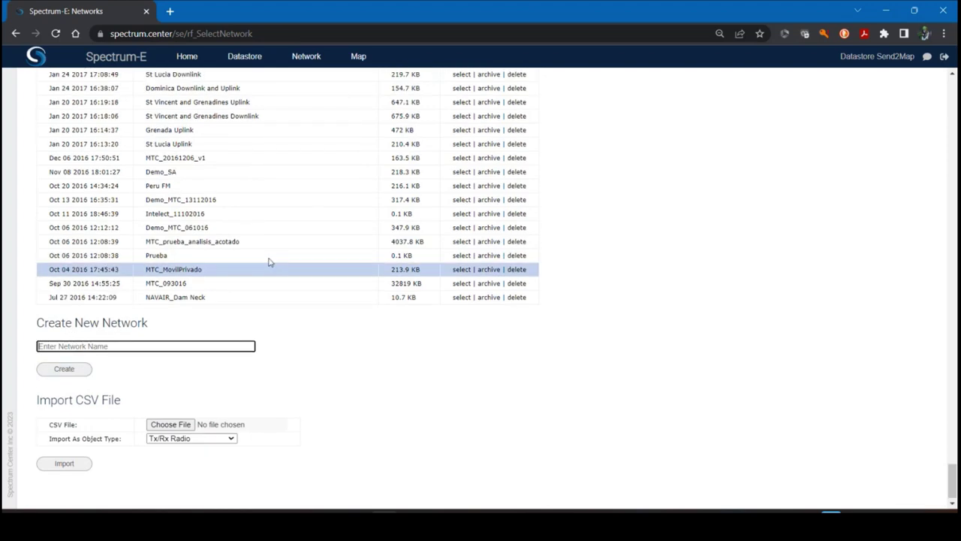
scroll(193, 212, "up", 10)
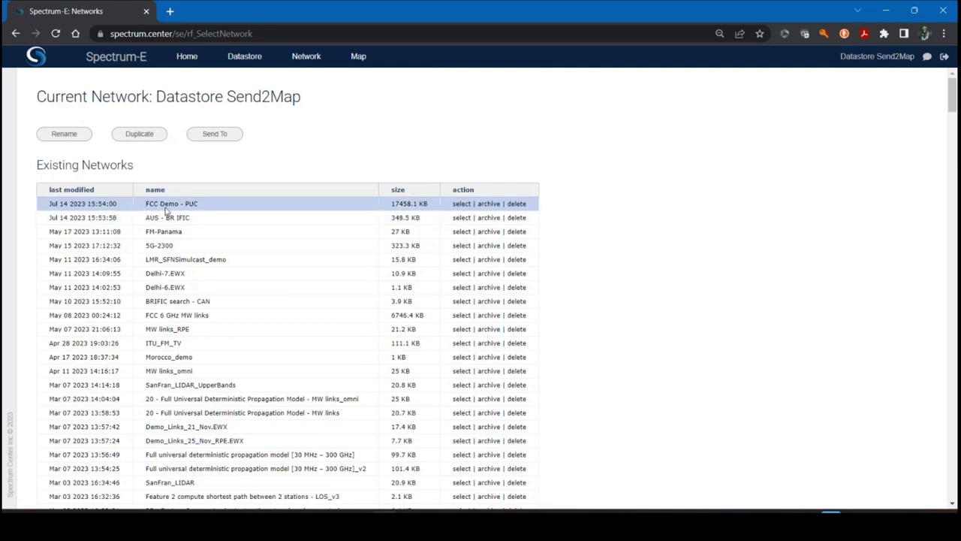
Cycle the current network through FCC Demo - PUC, FM-Panama and Delhi-7.EWX, then view Delhi-7.EWX objects
left_click(166, 207)
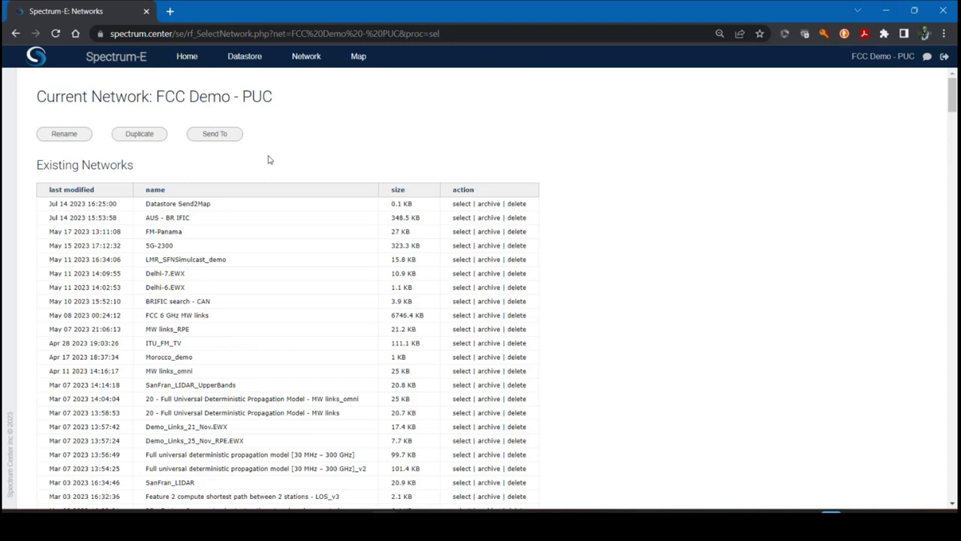
left_click(200, 235)
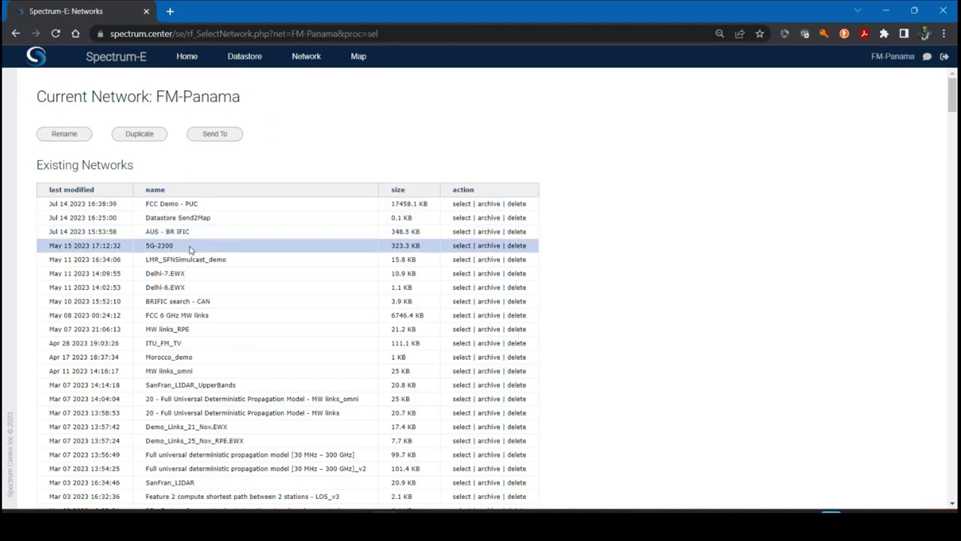
left_click(191, 276)
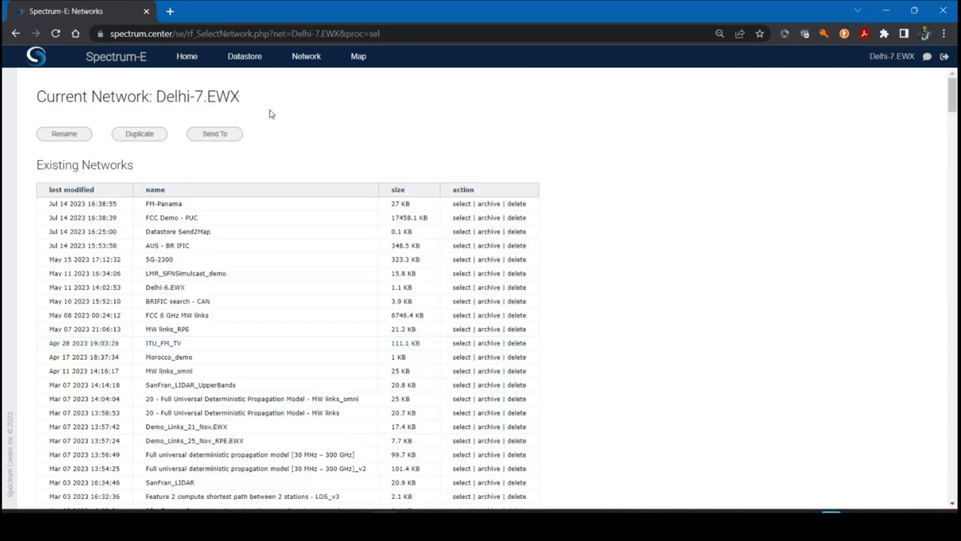
left_click(304, 60)
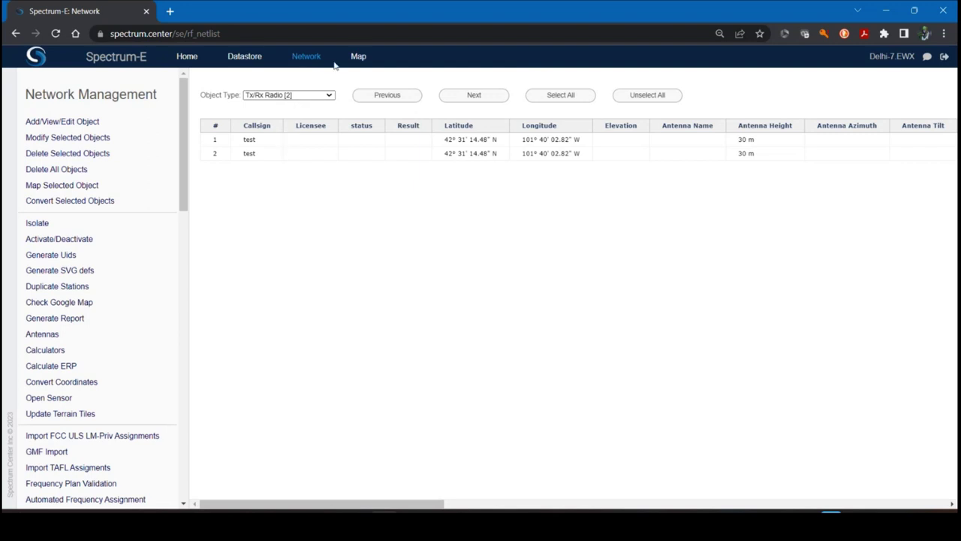
left_click(886, 60)
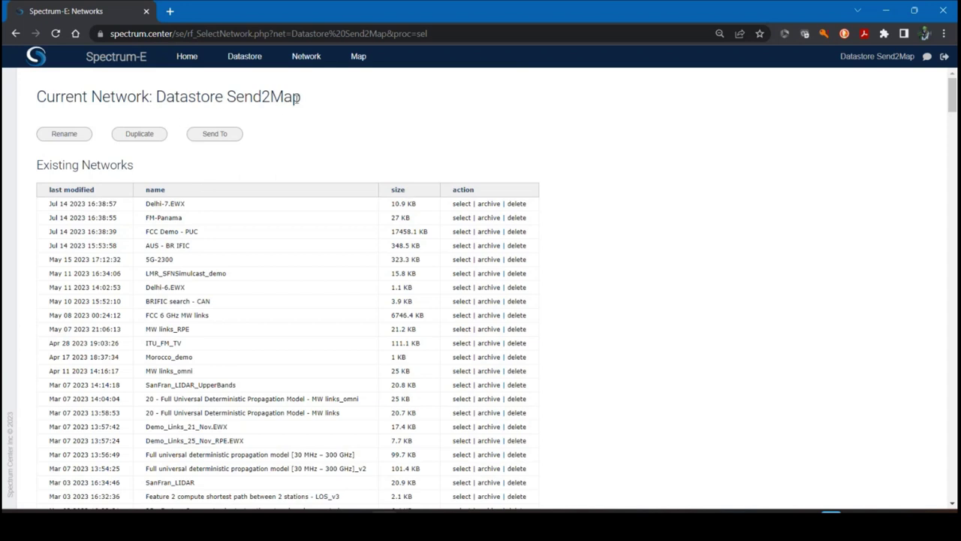
Browse the Object Type list for Datastore Send2Map, then close it unchanged
left_click(303, 60)
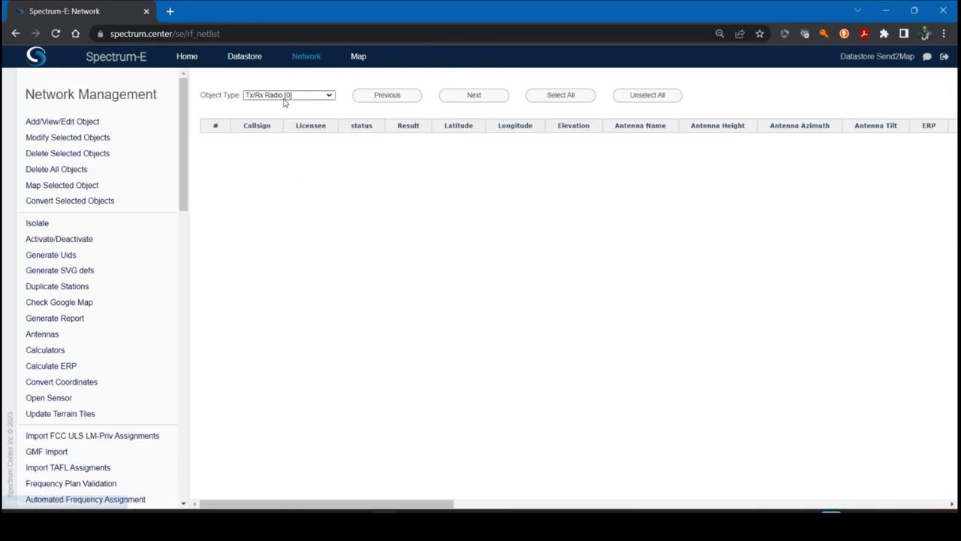
left_click(287, 96)
scroll(288, 180, "down", 5)
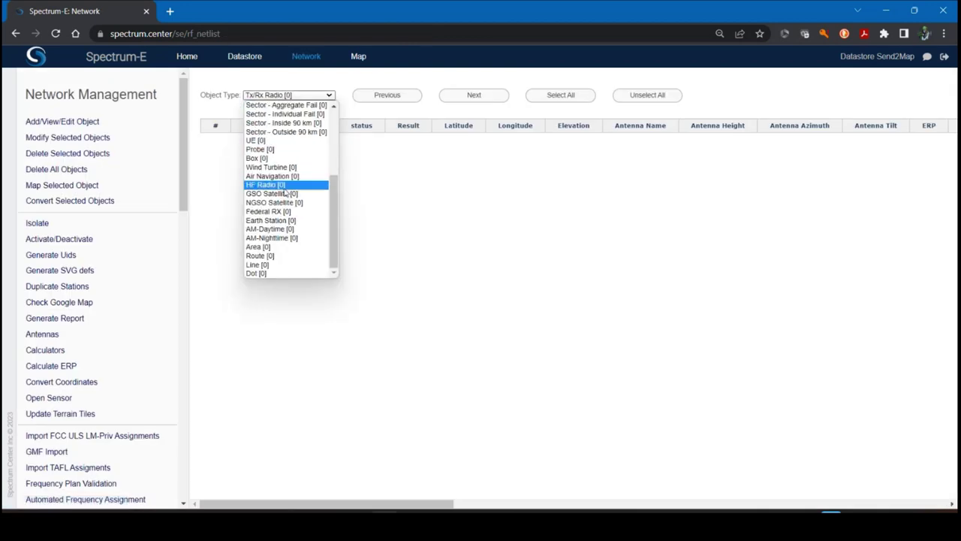
scroll(288, 194, "up", 5)
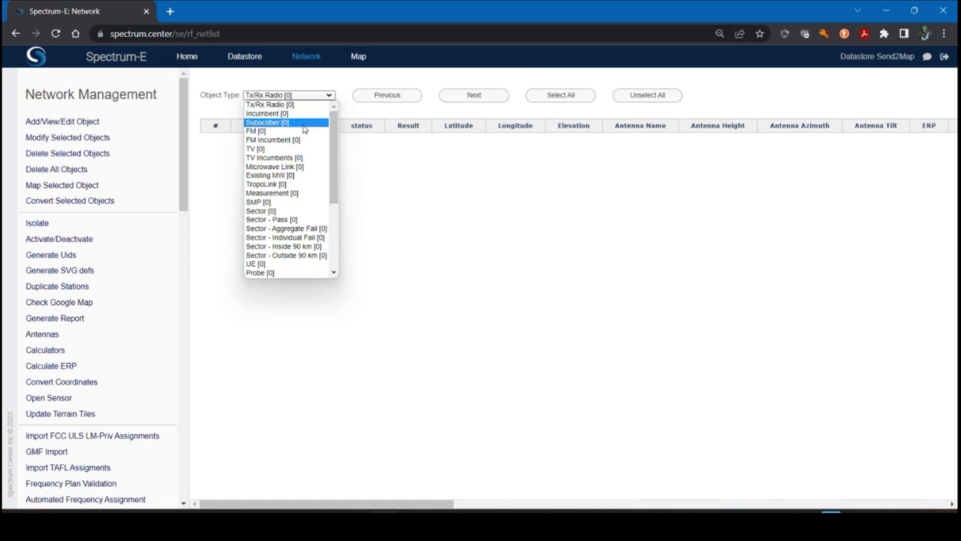
scroll(301, 200, "down", 5)
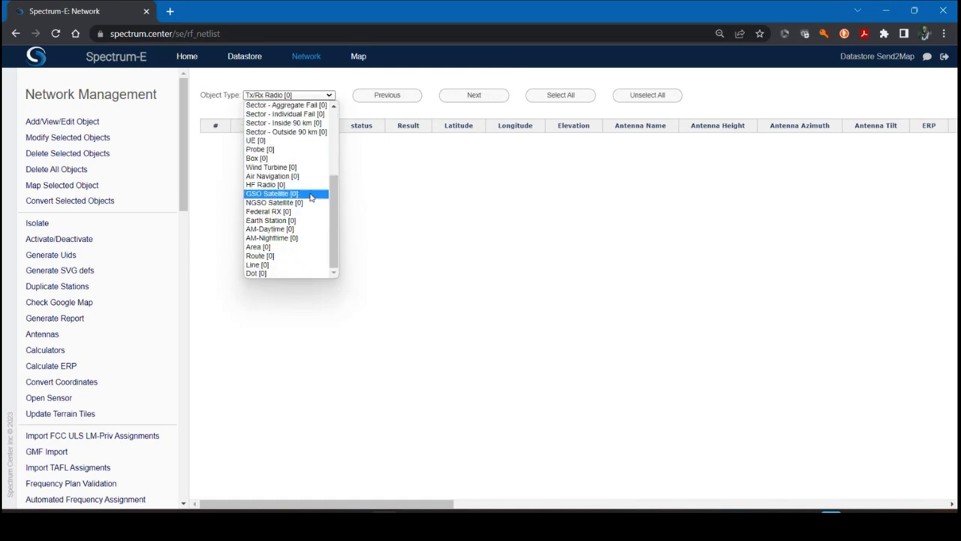
scroll(308, 199, "up", 5)
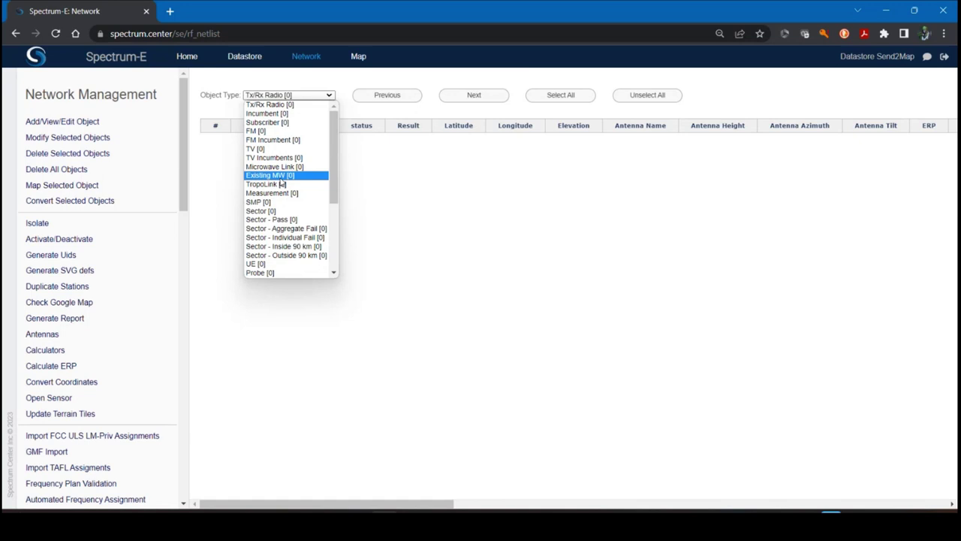
left_click(413, 213)
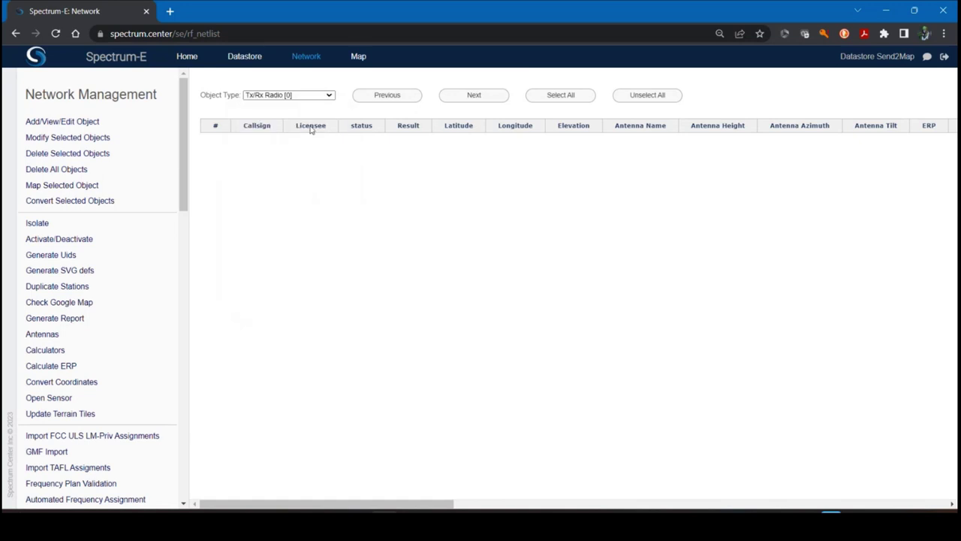
View the SRS GSO-EMS emissions table, then browse the Available Datastores list
left_click(250, 59)
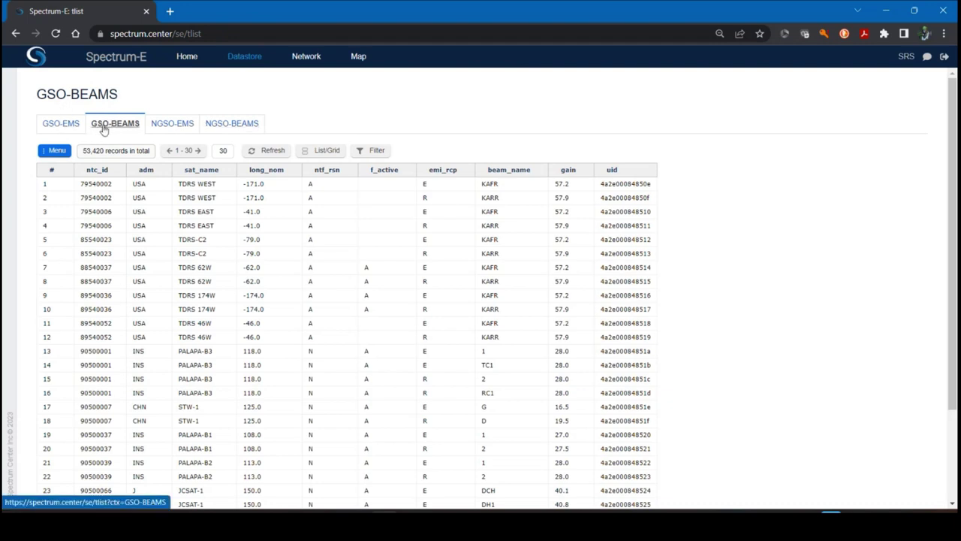
left_click(64, 128)
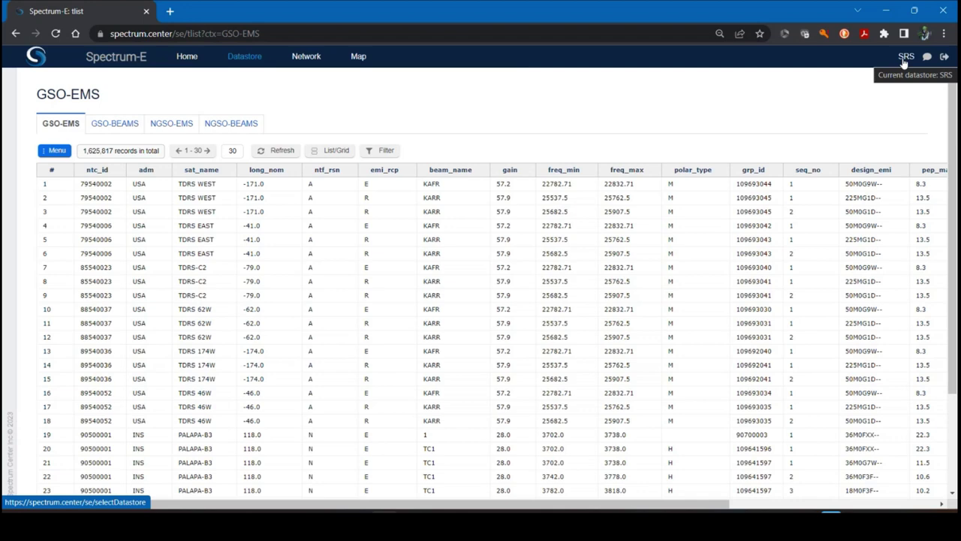
left_click(906, 58)
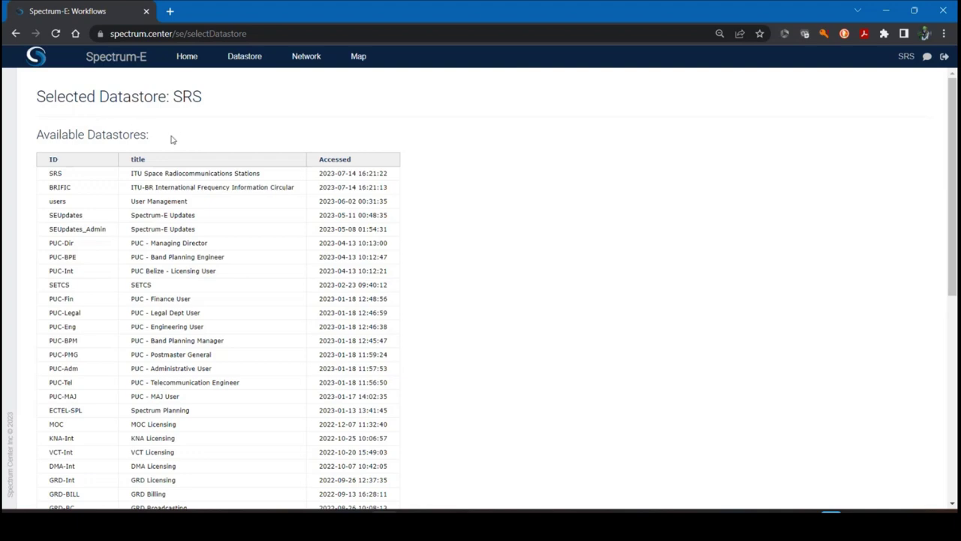
scroll(149, 214, "down", 2)
scroll(149, 215, "down", 5)
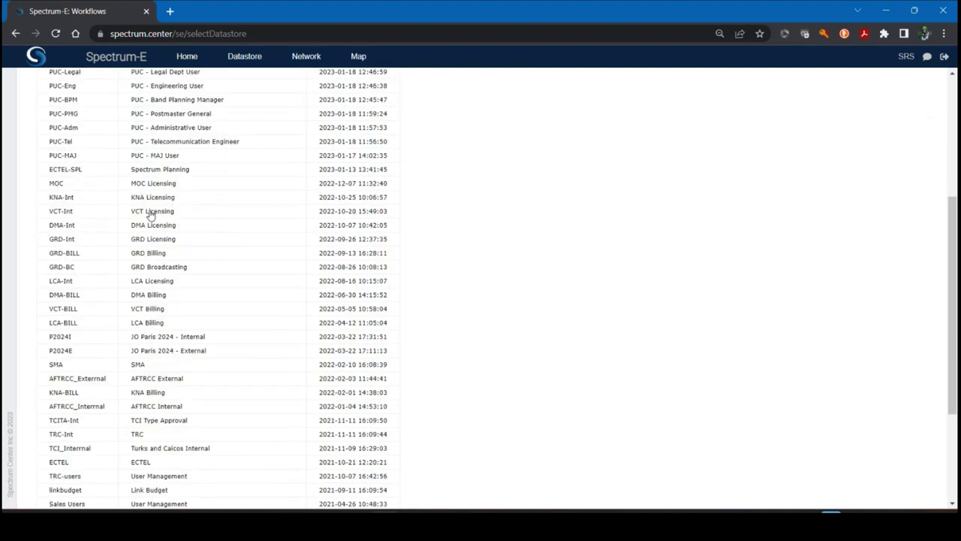
scroll(181, 209, "up", 7)
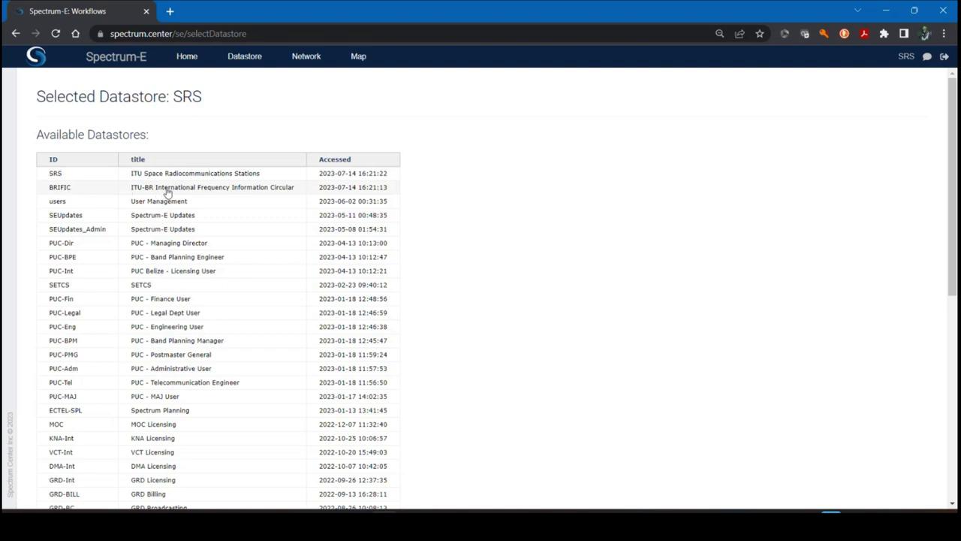
Open the BRIFIC datastore and load its FMTV table of 297,227 records
left_click(216, 193)
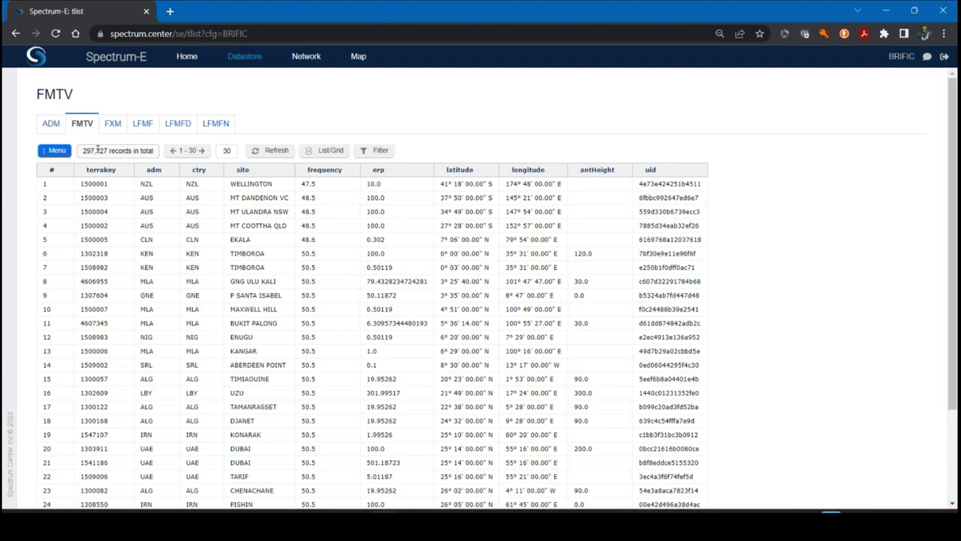
Show the FMTV column filters with latitude, longitude and radius search fields
left_click(378, 154)
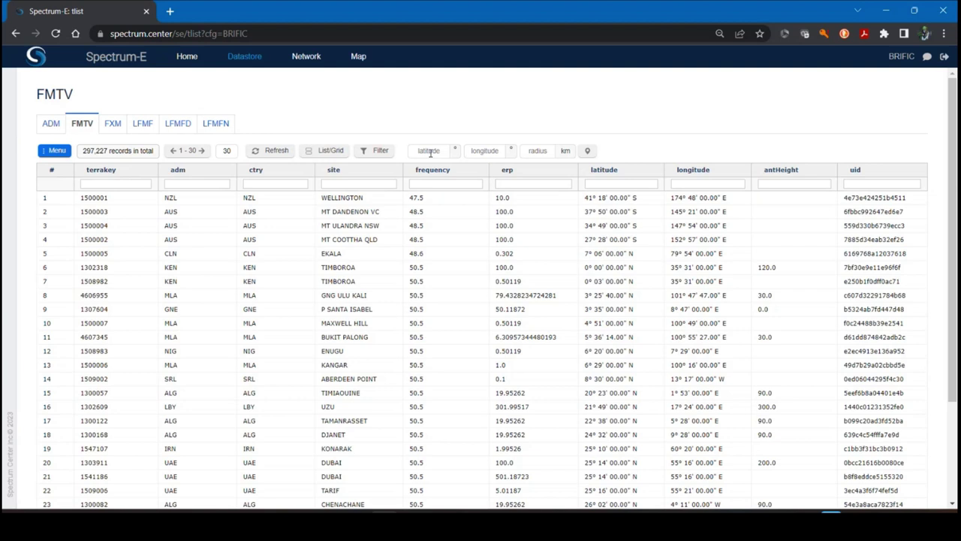
Enter latitude 37.5 and longitude 41.18, then select the WELLINGTON station row
type("37.5")
left_click(470, 151)
type("41.18")
left_click(441, 203)
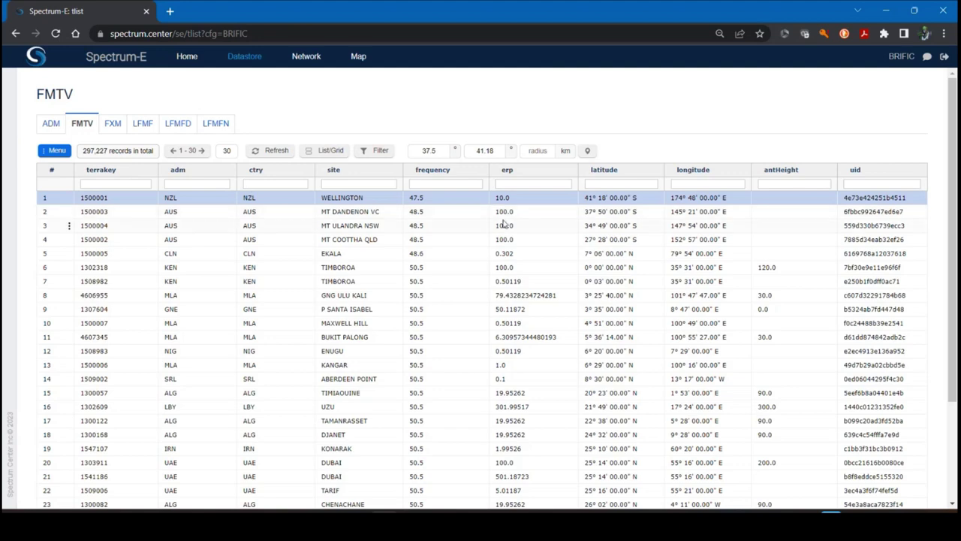
Centre the search on Wellington (-41.3, 174.8) and apply a 150 km radius
left_click(588, 152)
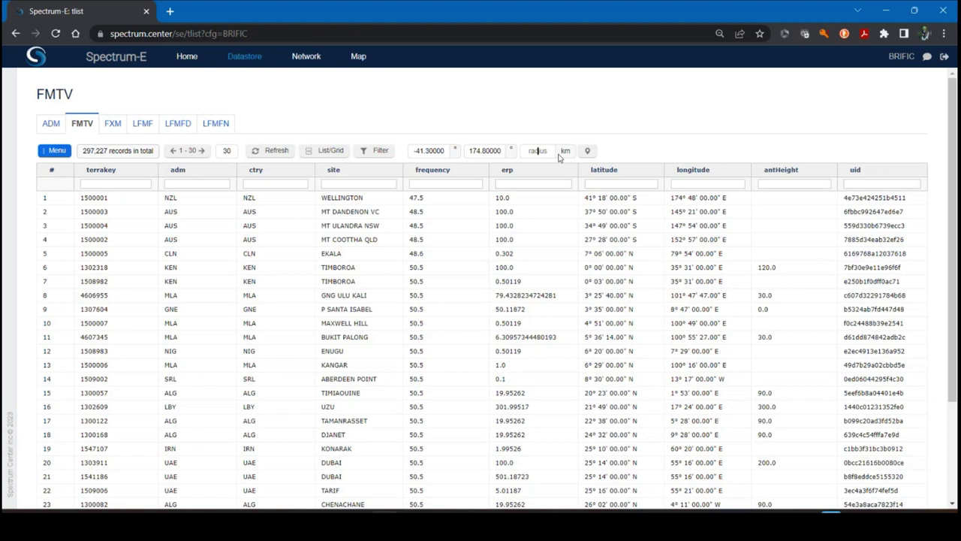
type("150")
key("Return")
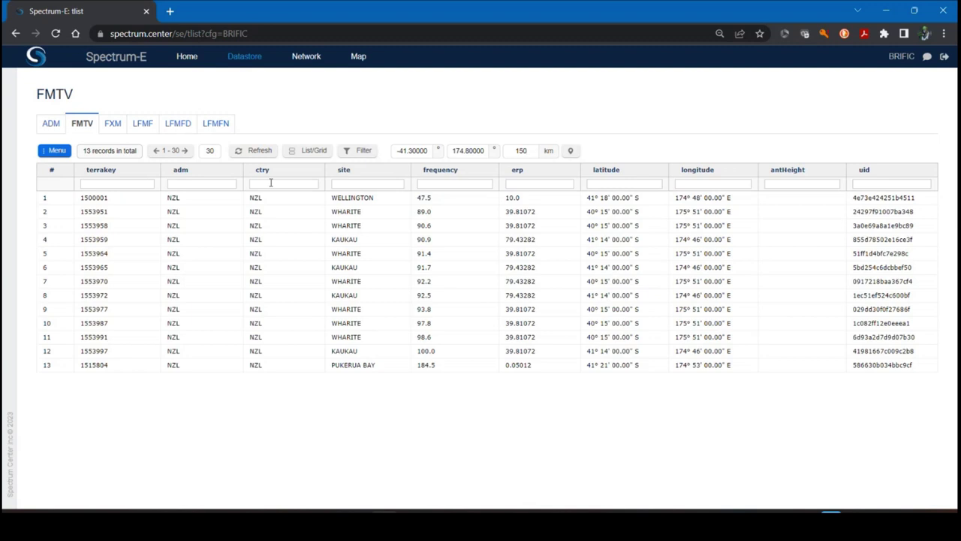
Filter the station table by site 'Wharite', leaving 7 WHARITE records
left_click(447, 184)
left_click(362, 184)
type("Wharite")
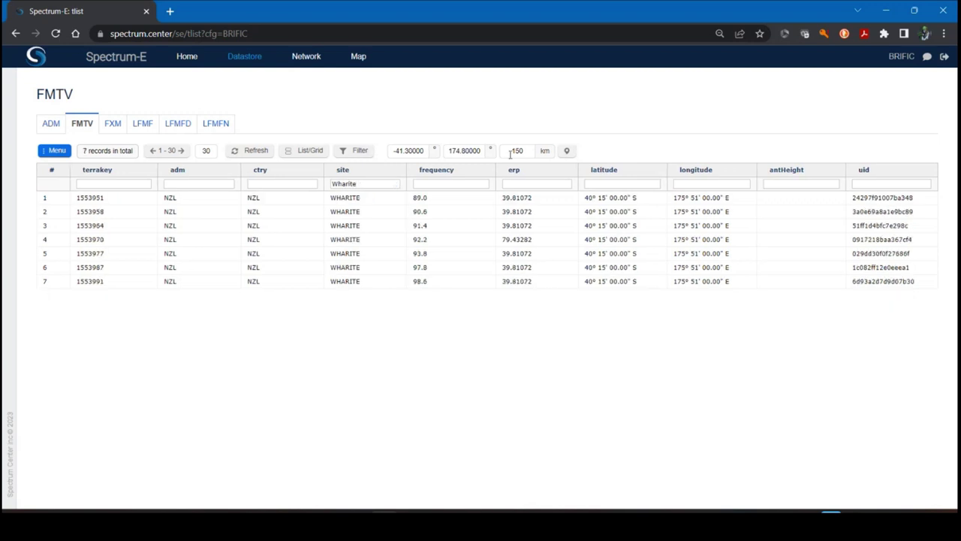
Limit the Wharite stations to frequencies 88–91, leaving the 89.0 and 90.6 records
left_click(432, 187)
type("88")
double_click(428, 184)
type("98")
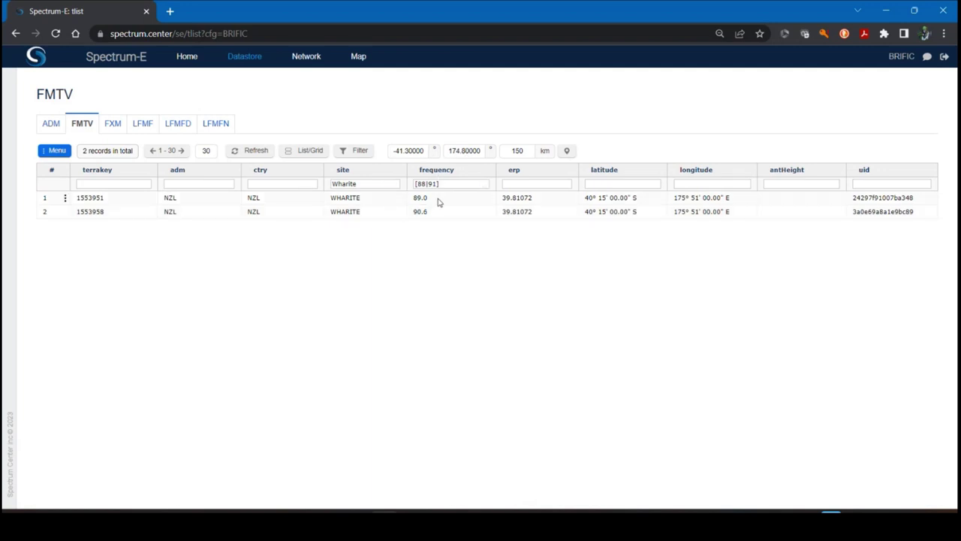
left_click_drag(448, 187, 395, 189)
Select both listed Wharite station records in the table
key("Right")
left_click(52, 151)
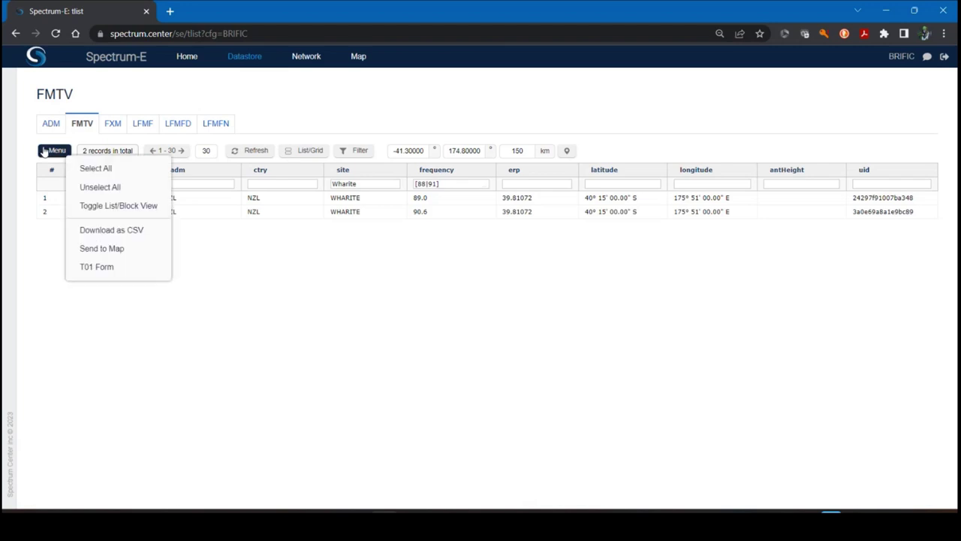
left_click(94, 168)
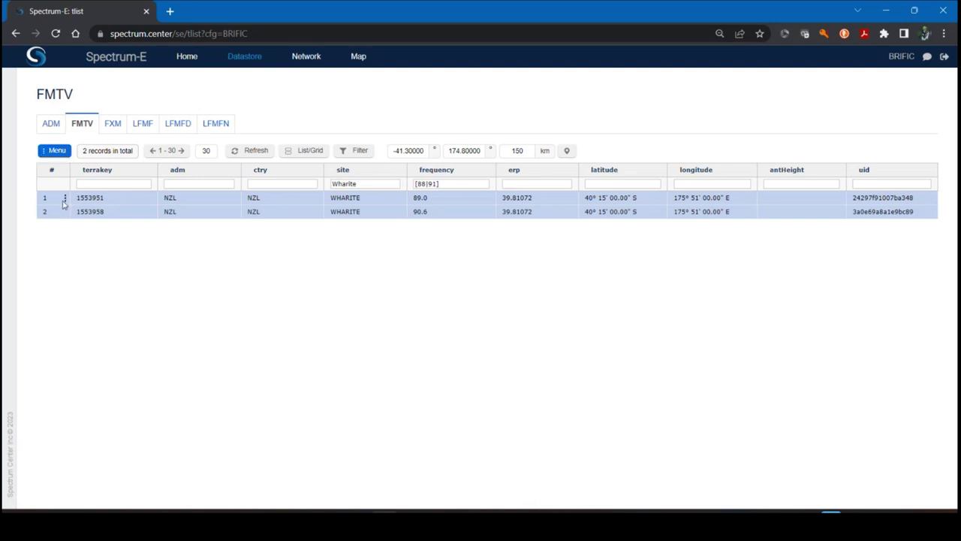
mouse_move(70, 207)
left_click(65, 200)
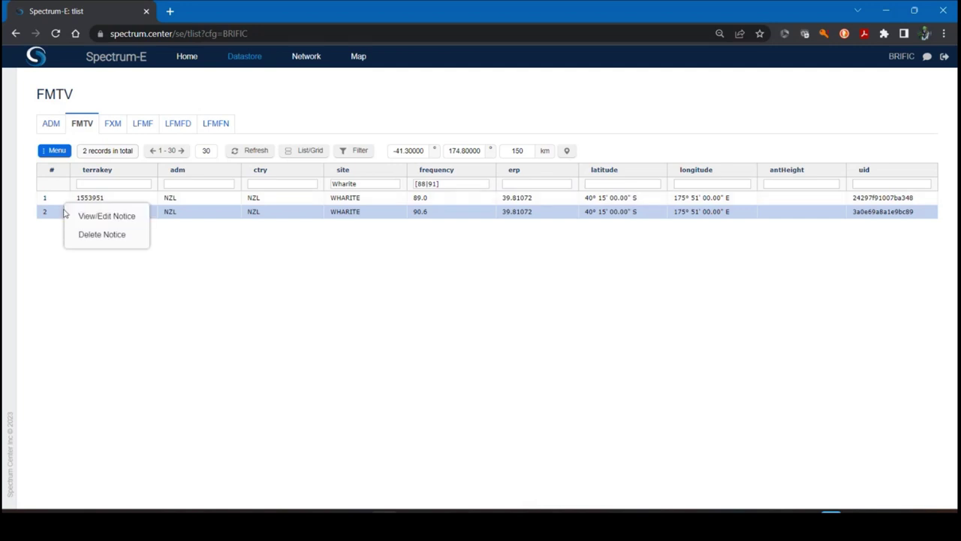
left_click(42, 152)
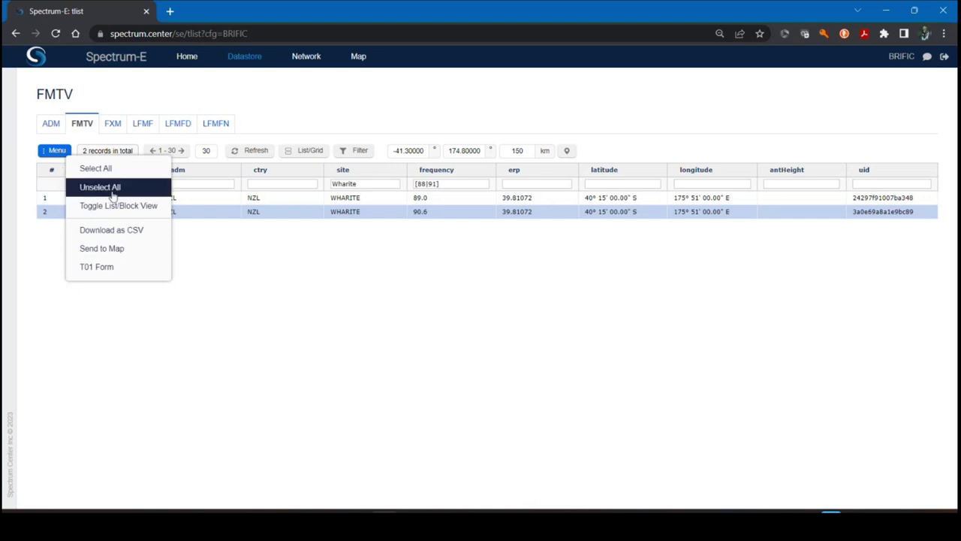
left_click(113, 173)
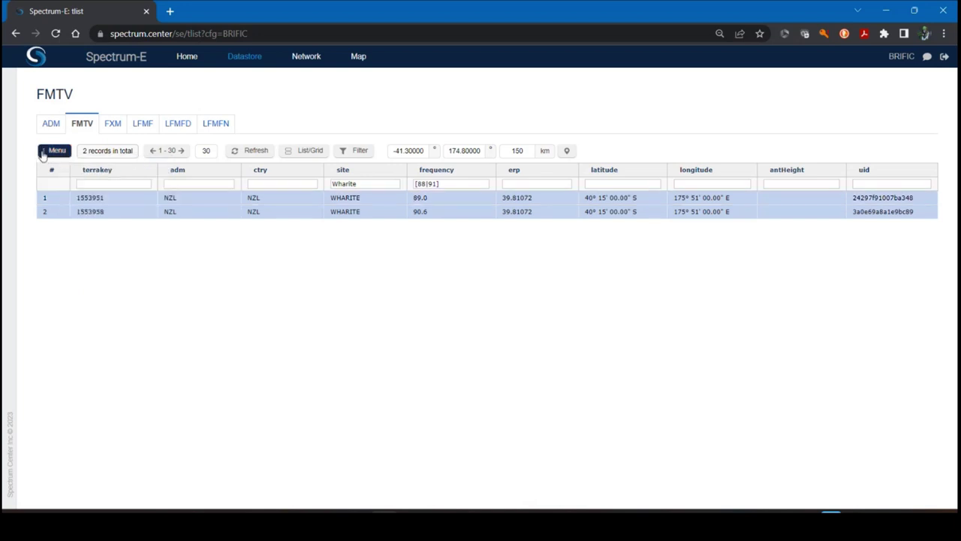
Send the two selected records to the map as FM stations
left_click(55, 151)
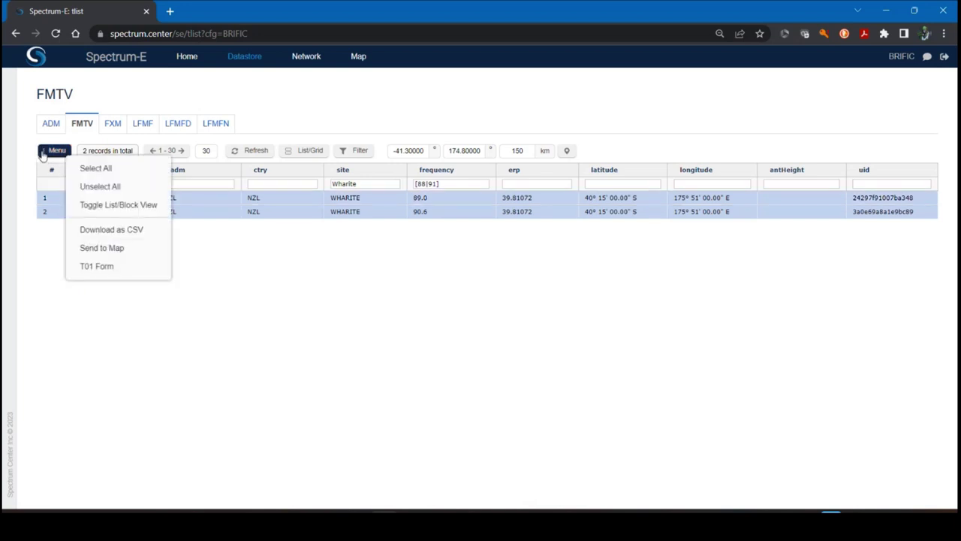
left_click(100, 251)
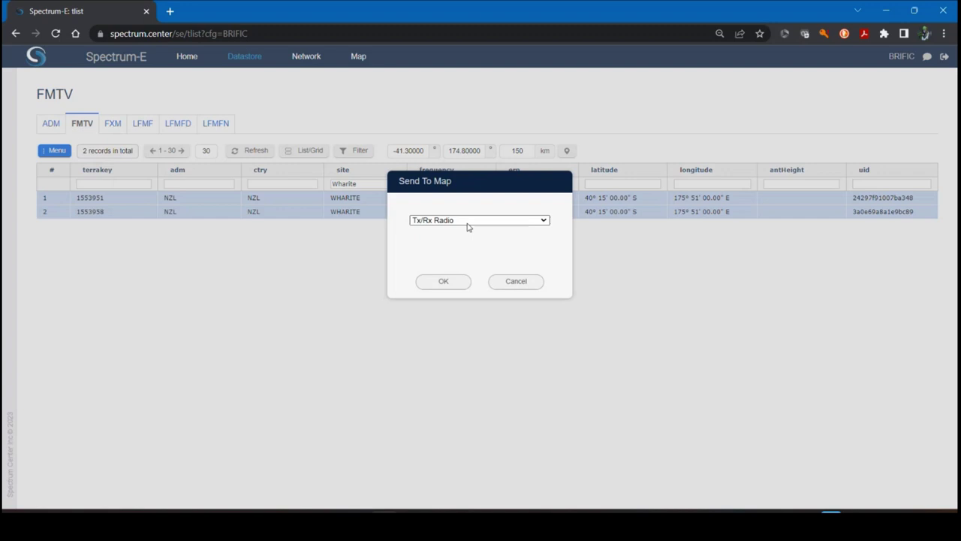
left_click(468, 222)
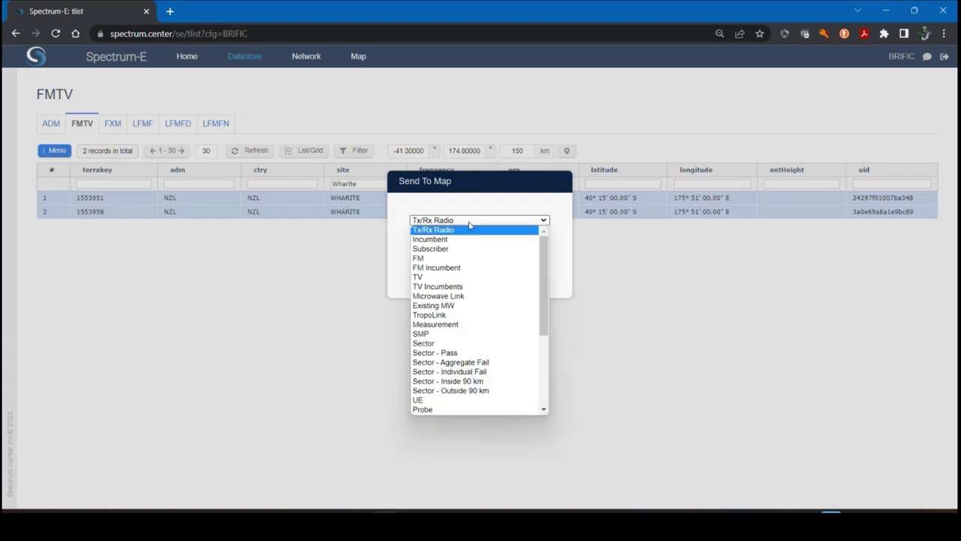
left_click(448, 267)
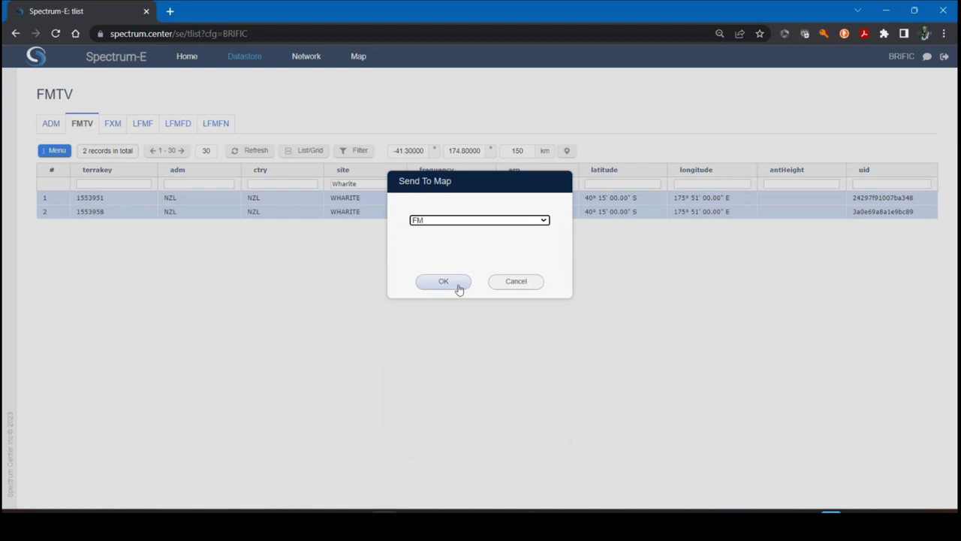
left_click(454, 284)
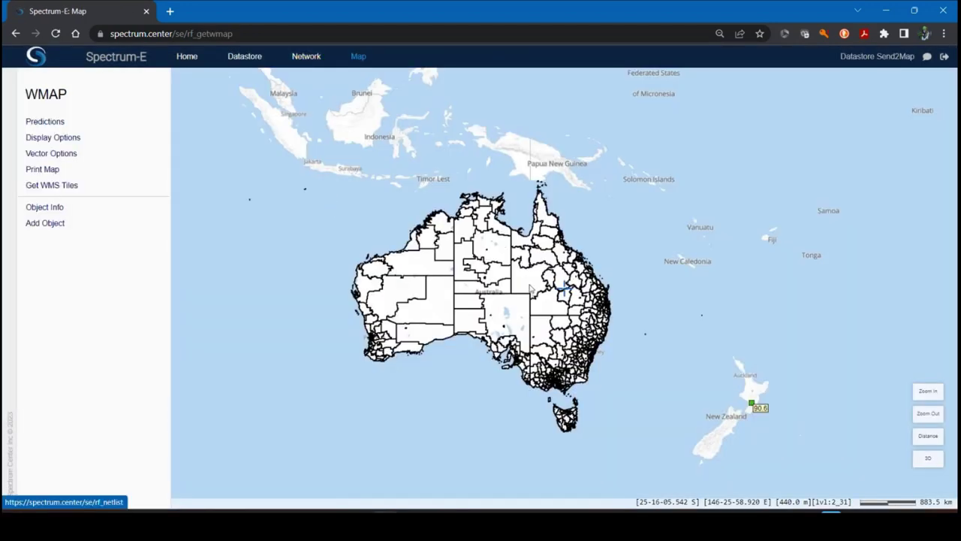
On the Network page, list the FM objects and select stations 1553951 and 1553958
left_click_drag(756, 392, 719, 371)
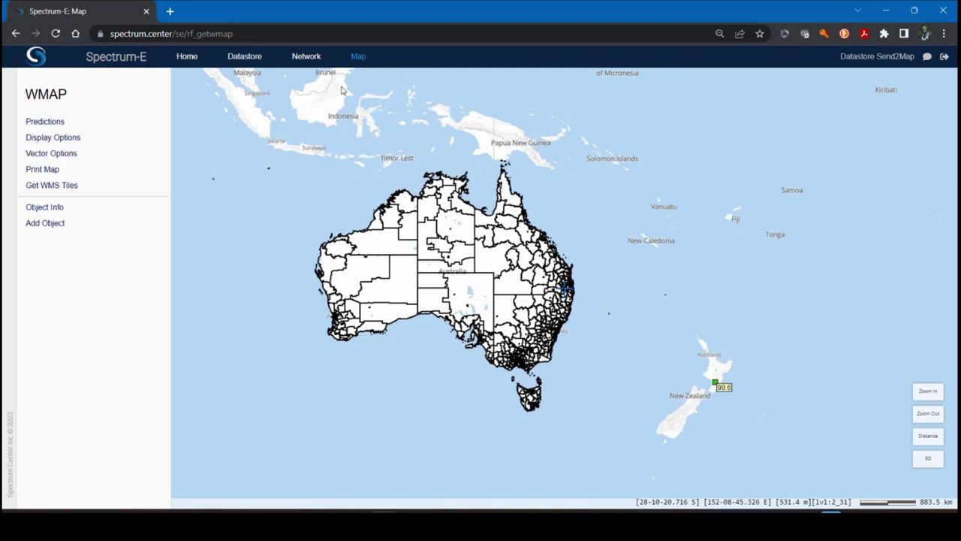
left_click(308, 56)
left_click(320, 96)
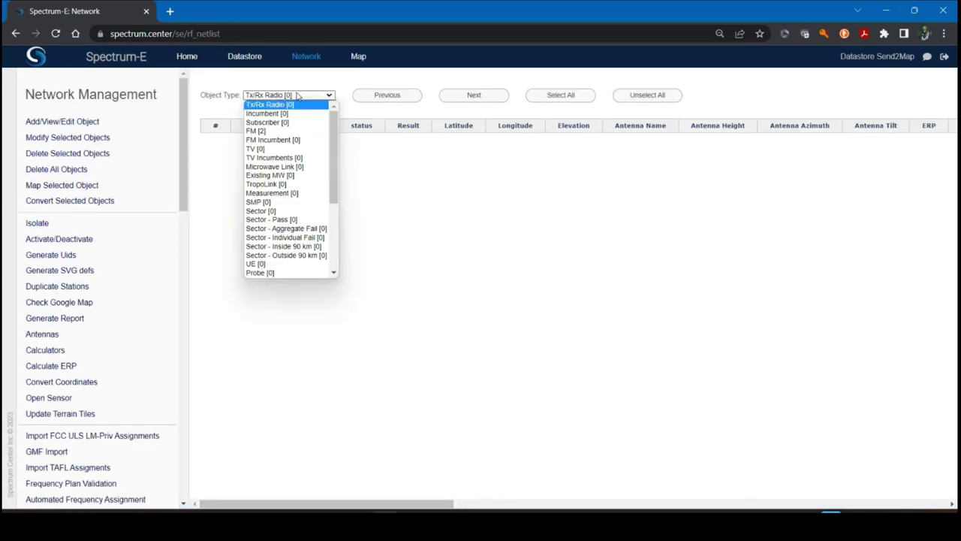
left_click(276, 131)
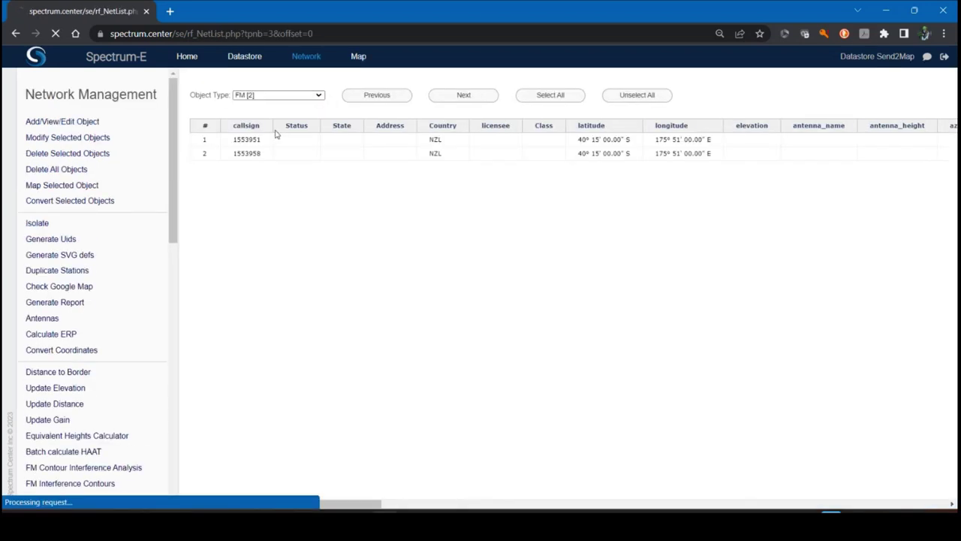
left_click(280, 142)
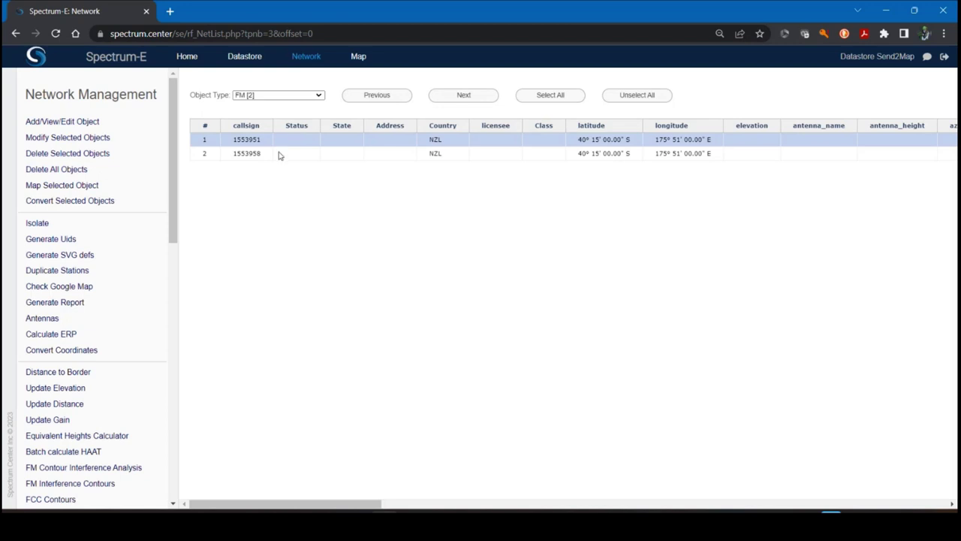
left_click(278, 153)
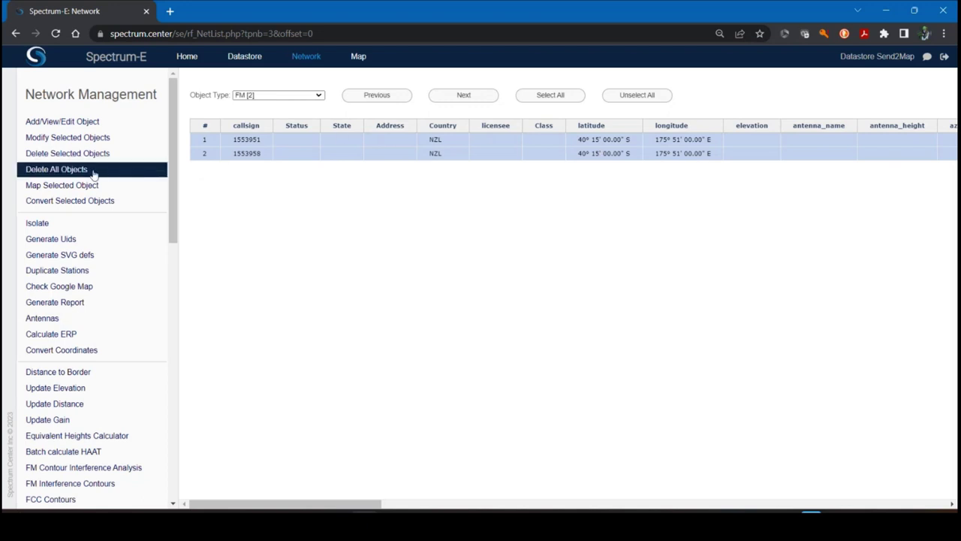
Map station 1553951 east of Palmerston North, zoomed out, then return to the network list
left_click(77, 187)
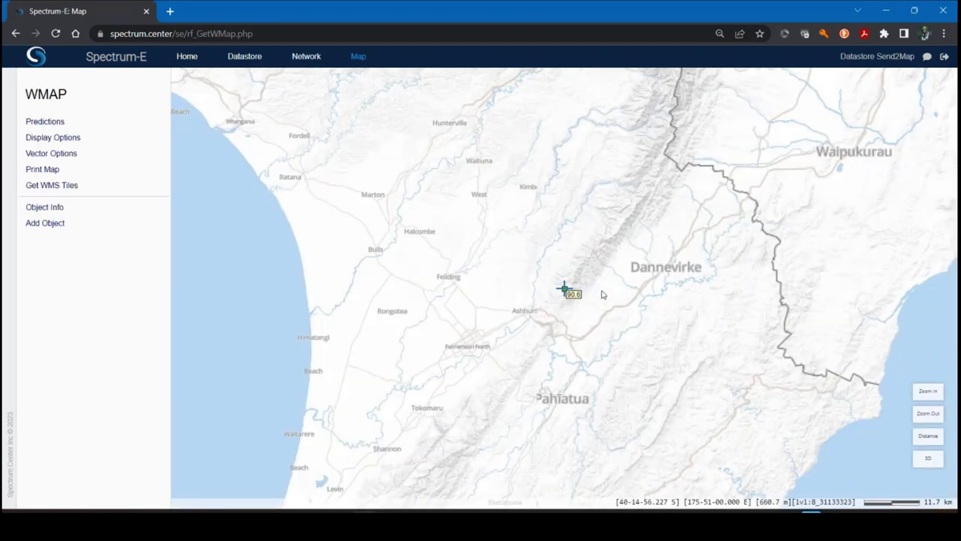
scroll(565, 291, "down", 2)
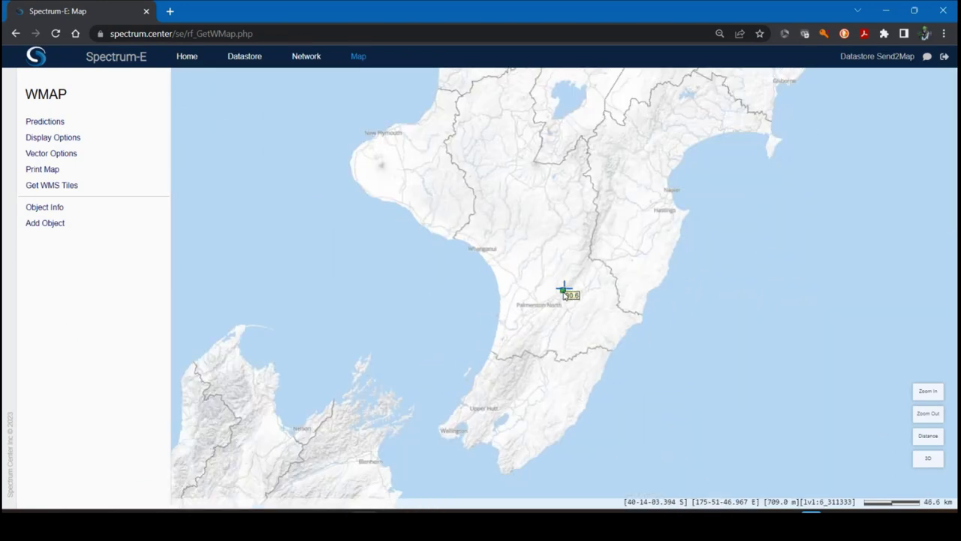
scroll(565, 293, "down", 1)
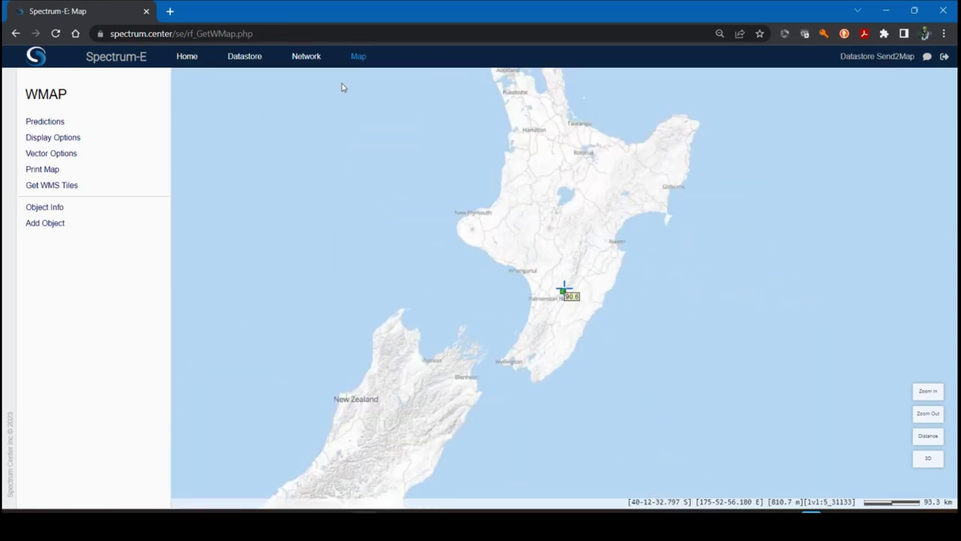
left_click(306, 56)
Select FM stations 1553951 and 1553958 together in the network list
left_click(313, 141)
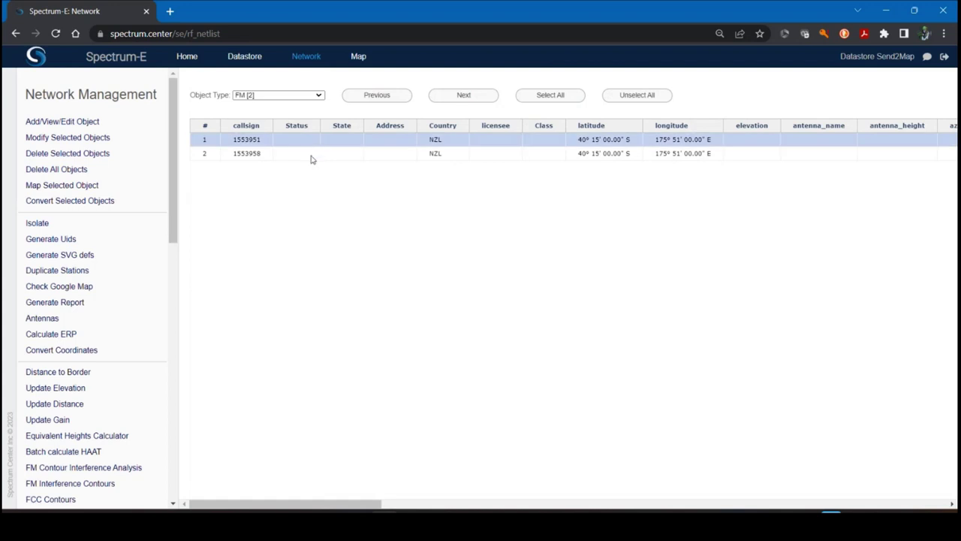
left_click(313, 156)
scroll(82, 361, "down", 3)
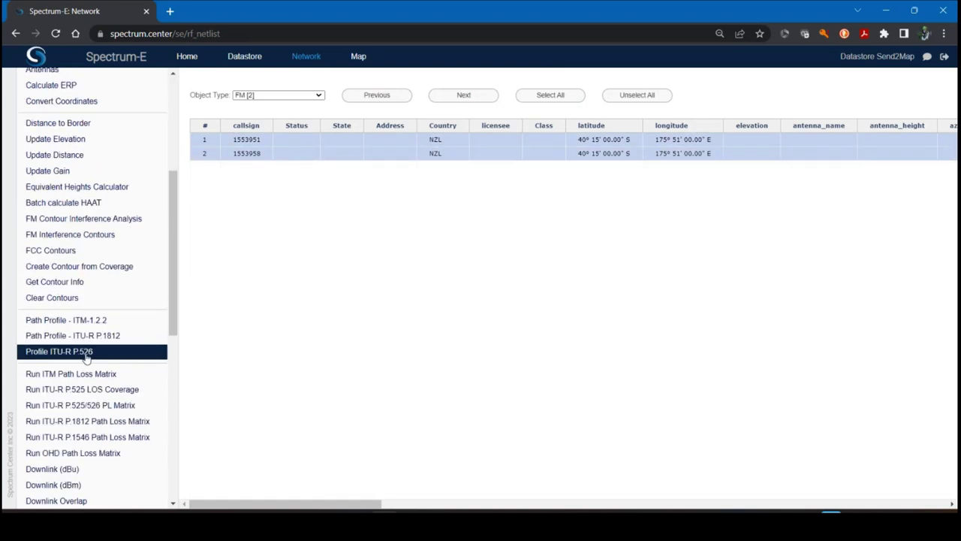
scroll(87, 359, "down", 3)
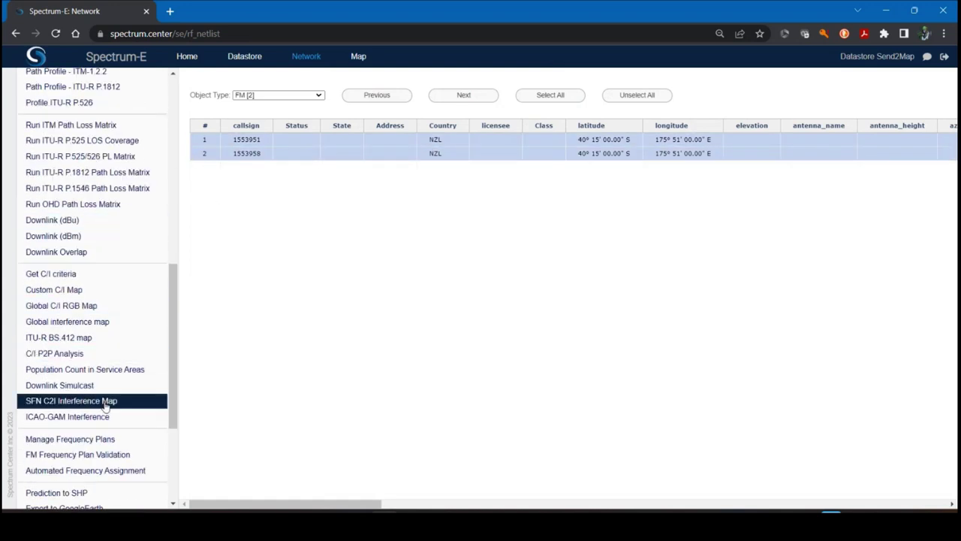
scroll(133, 311, "up", 9)
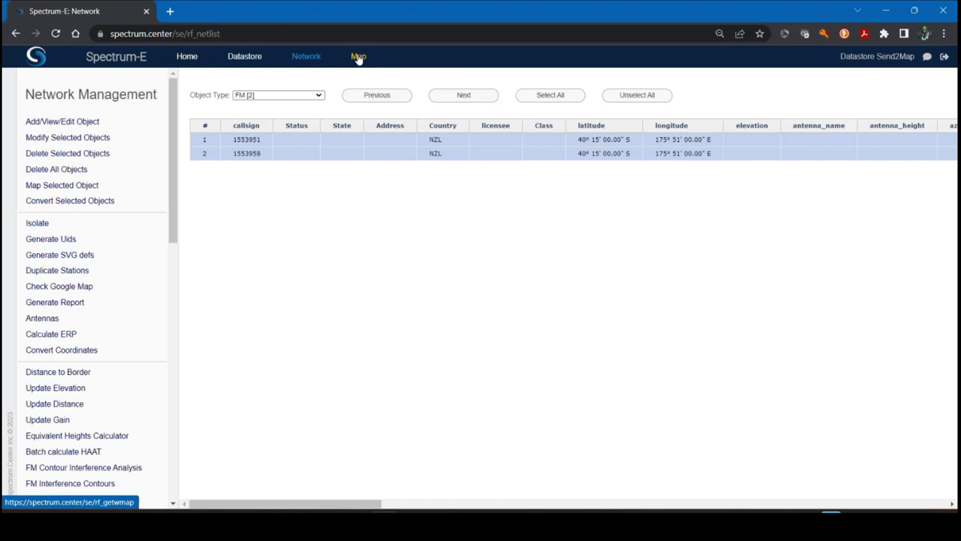
Deselect 1553958 and map only station 1553951, framing both New Zealand islands
left_click(345, 153)
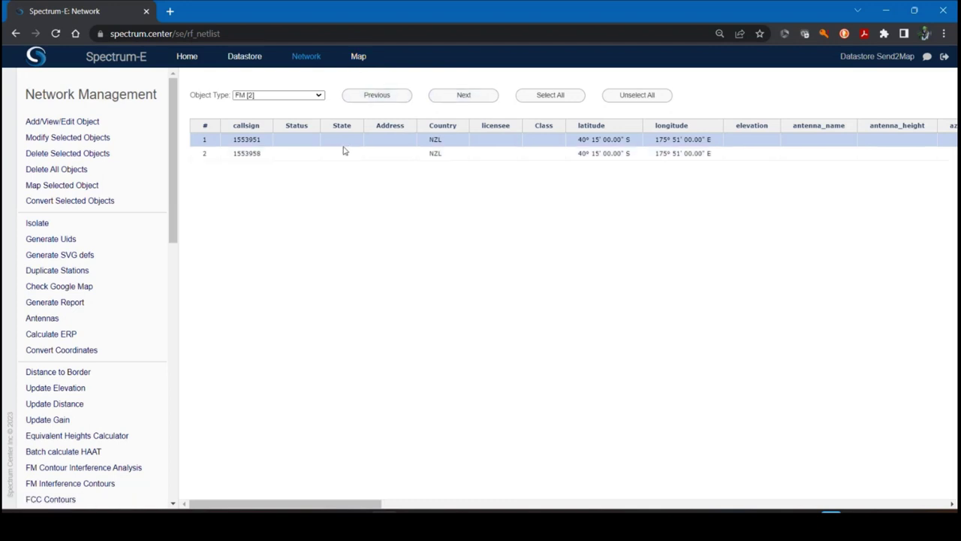
left_click(118, 188)
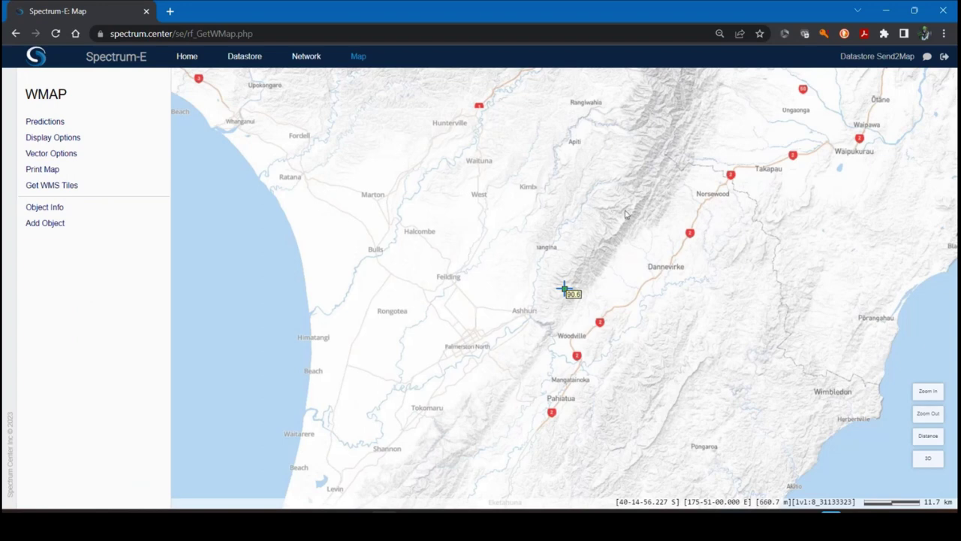
scroll(625, 215, "down", 1)
scroll(626, 215, "down", 2)
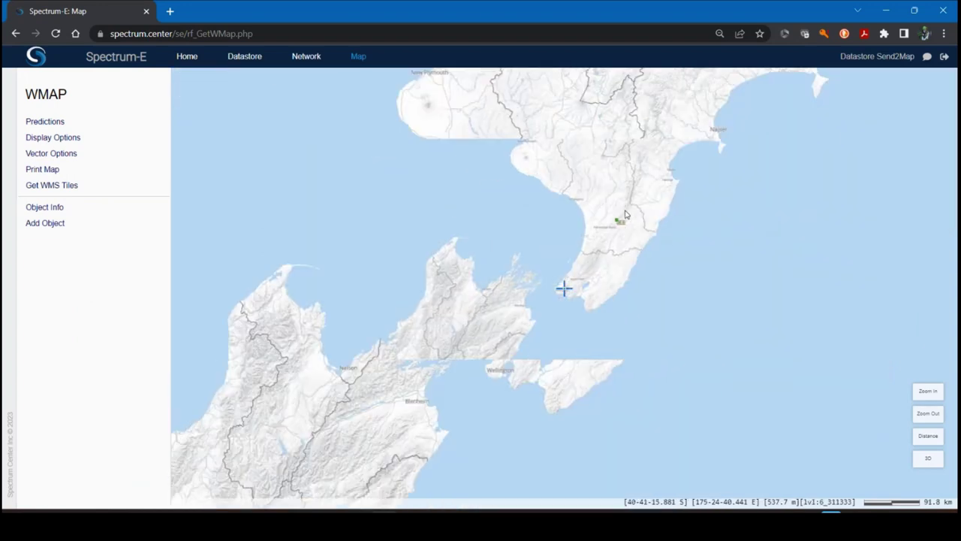
left_click_drag(626, 189, 607, 253)
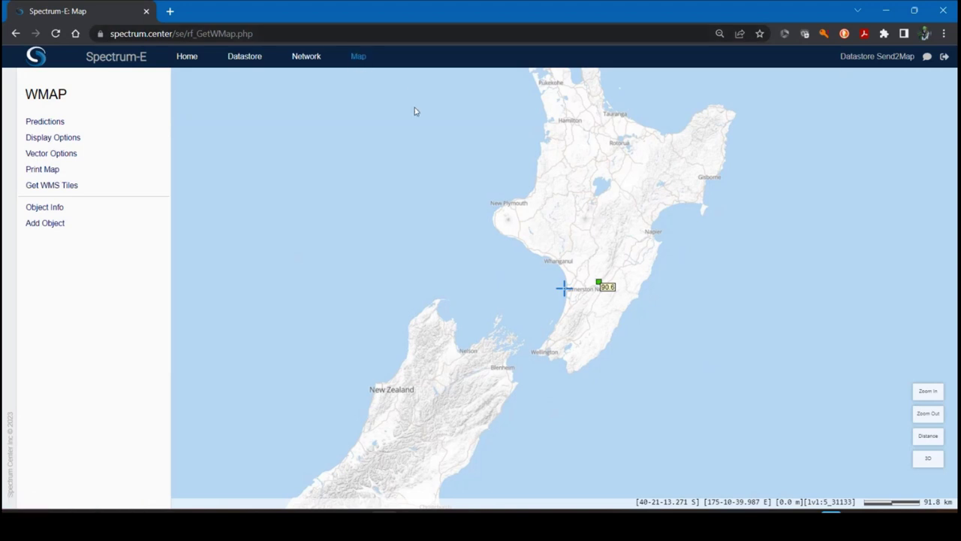
Open the SRS datastore's GSO-EMS table of 1,625,817 records and show its filter row
left_click(856, 56)
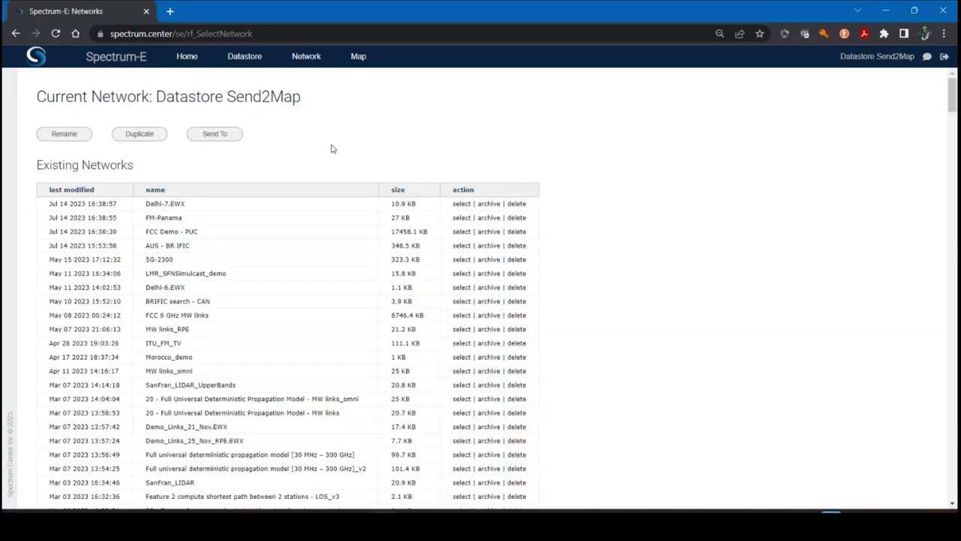
left_click(249, 59)
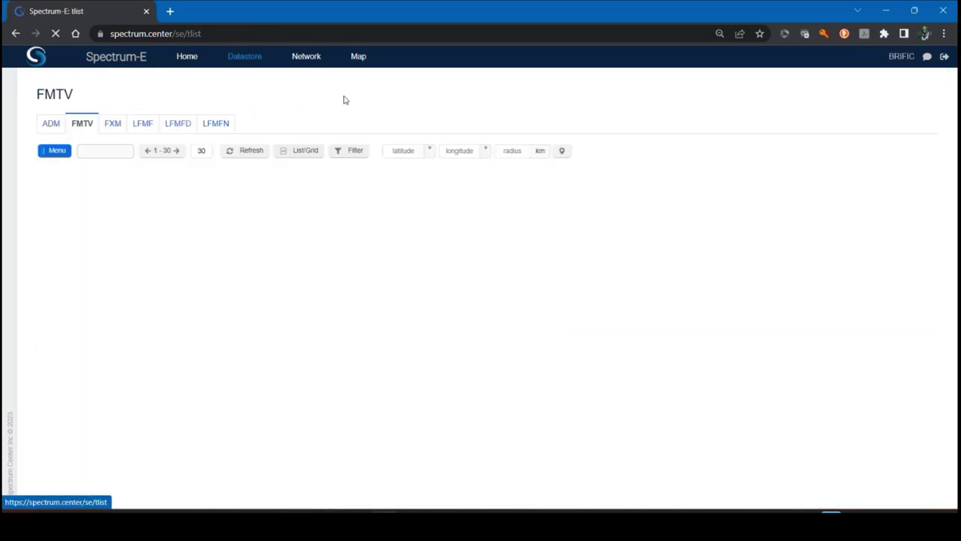
left_click(900, 57)
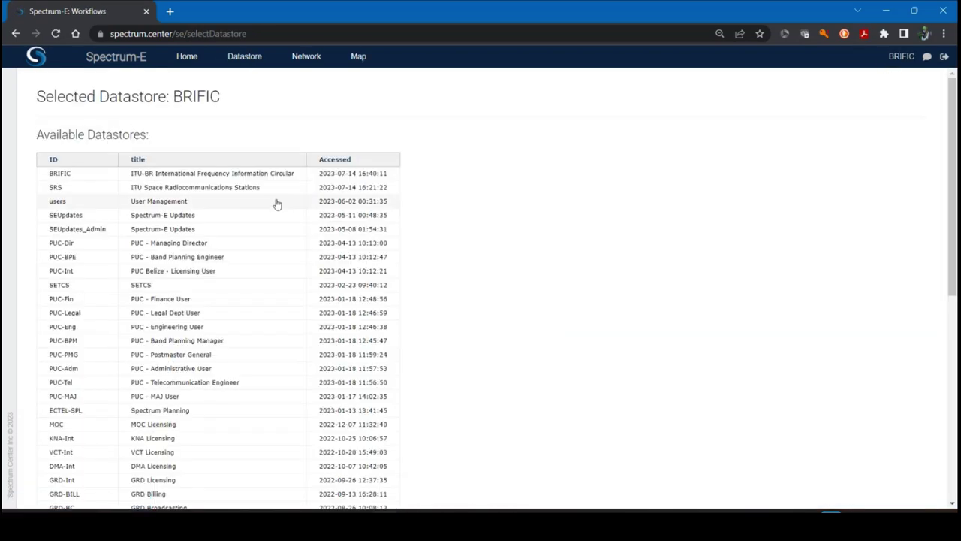
left_click(100, 193)
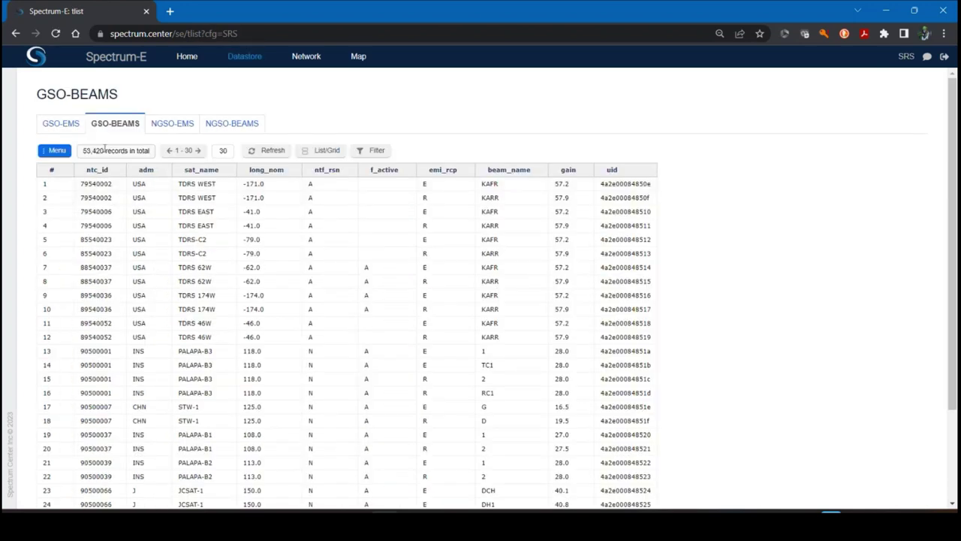
left_click(51, 126)
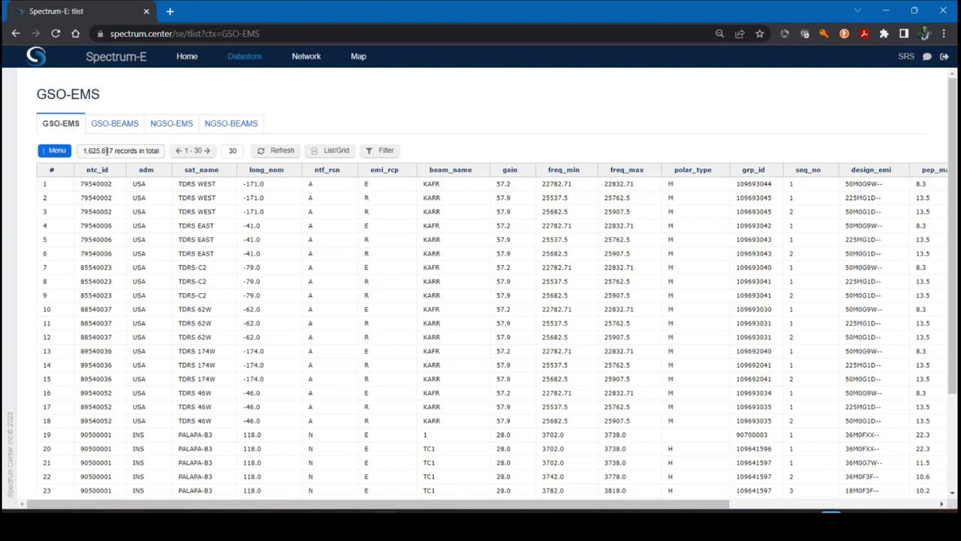
left_click(371, 153)
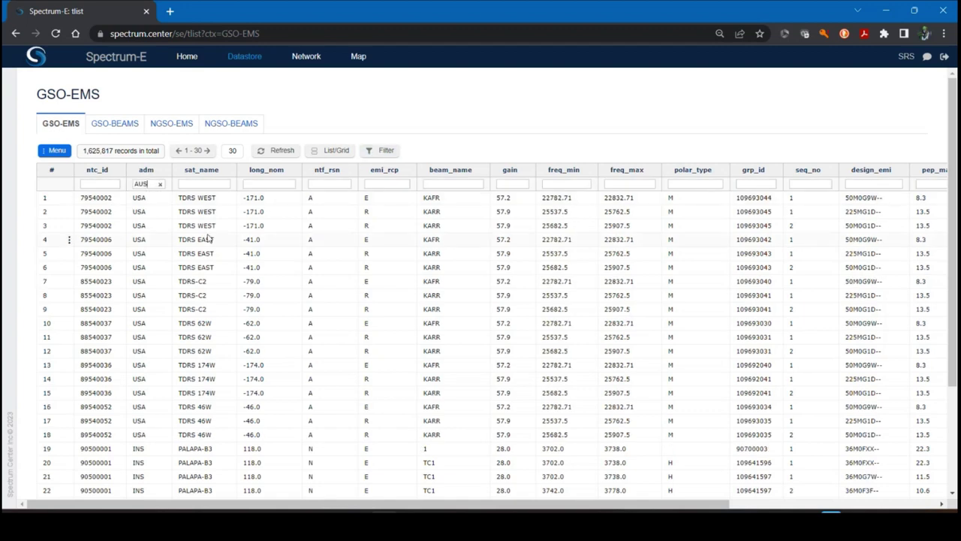
Filter GSO-EMS by administration AUS and satellite AUSSAT B 160E, leaving 264 records
key("Return")
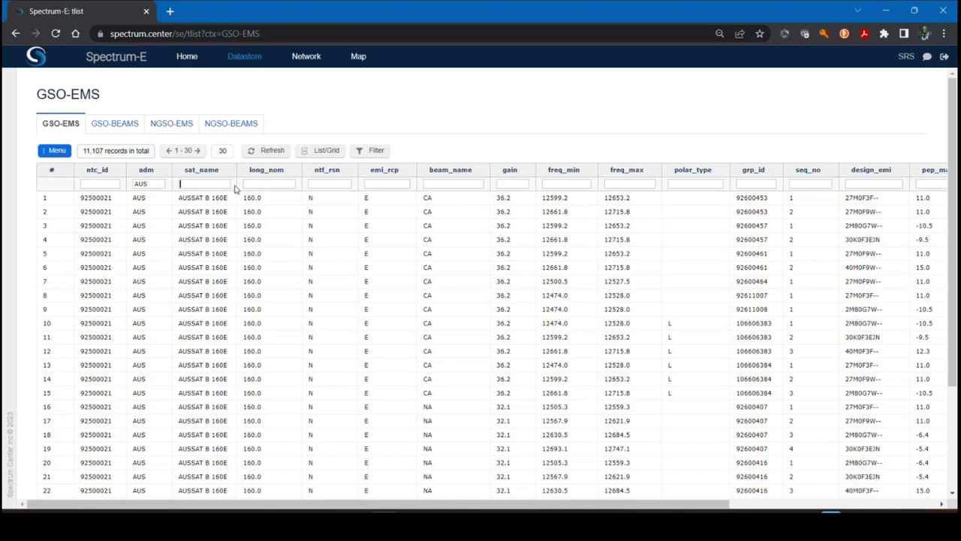
type("AUSSAT B 160E")
key("Return")
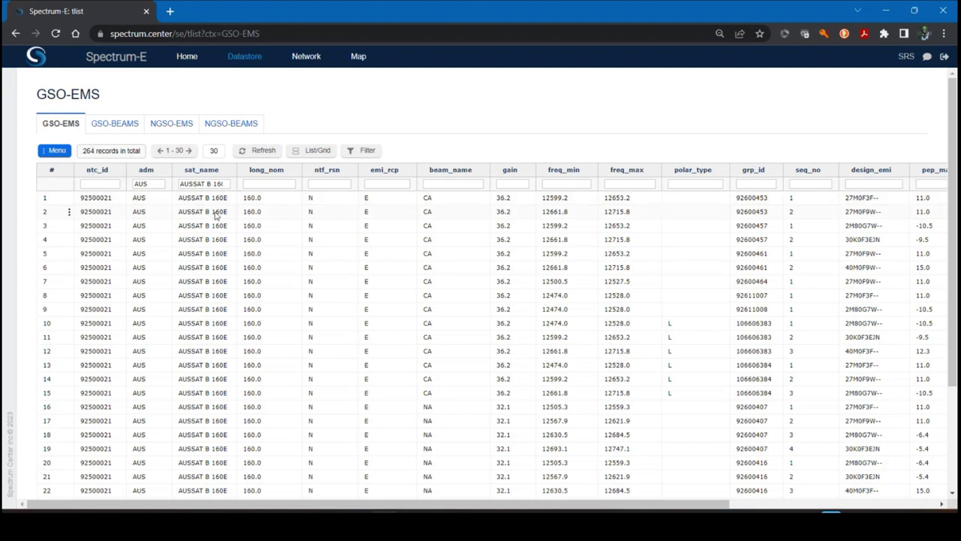
Set the table's rows per page to 264 so every record fits on one page
double_click(213, 150)
scroll(206, 214, "down", 2)
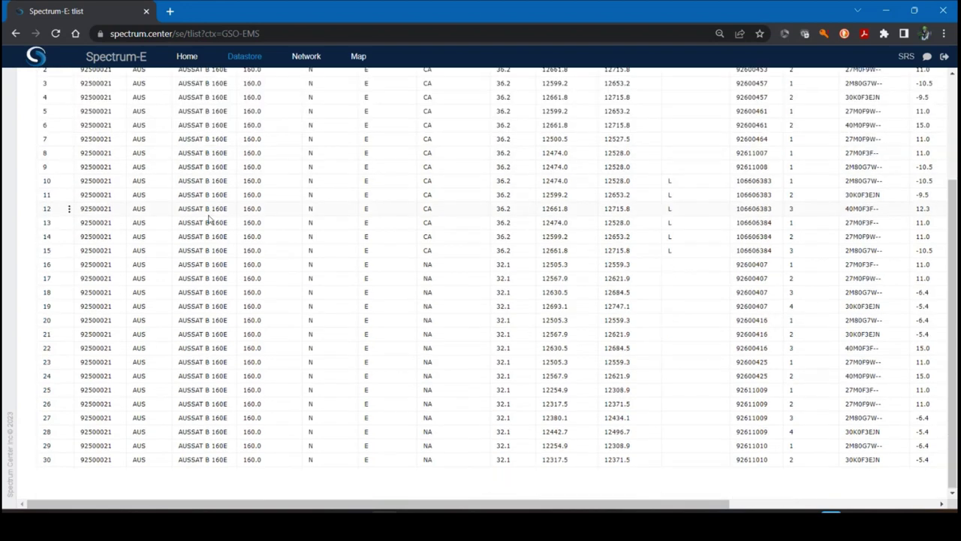
scroll(147, 278, "up", 2)
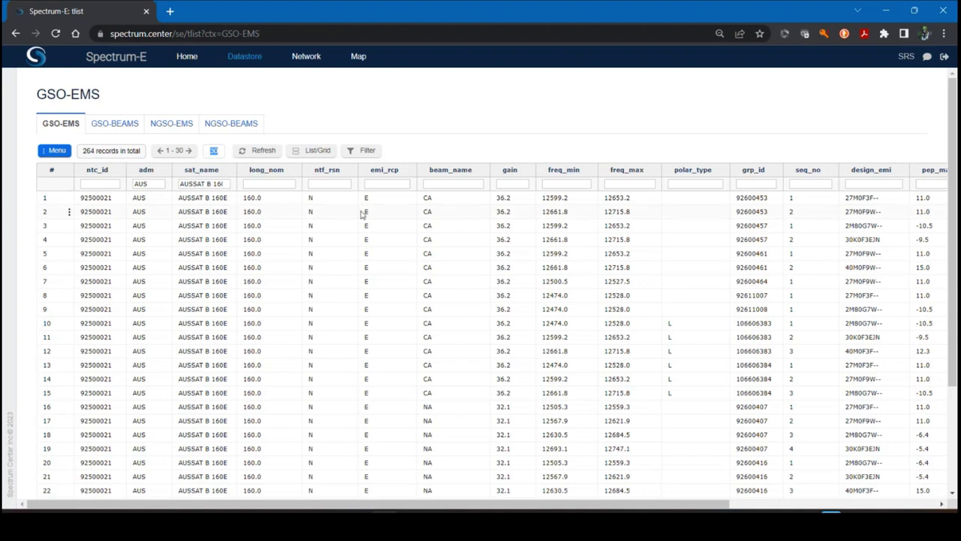
type("264")
key("Return")
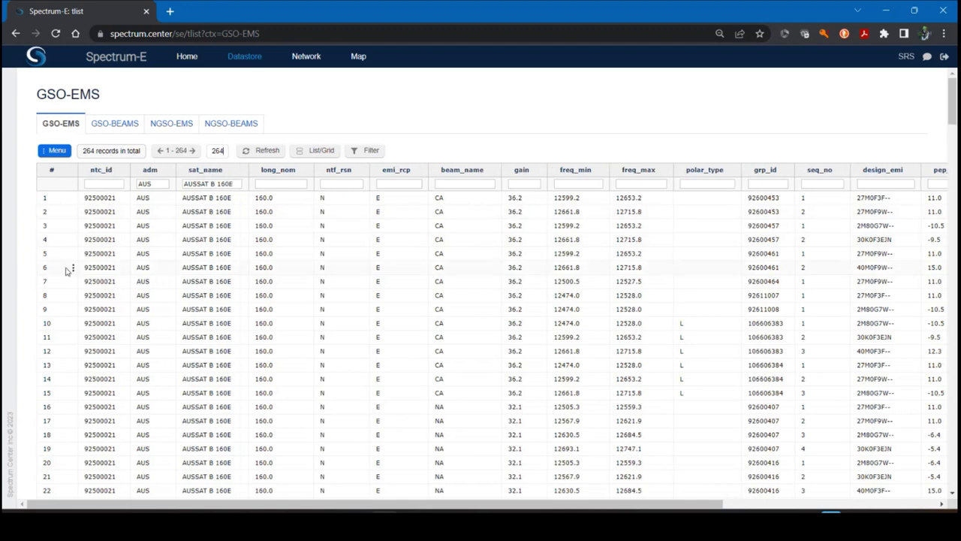
Scroll through the 264 emission records to the end and back to the top
scroll(145, 293, "down", 2)
scroll(145, 293, "down", 20)
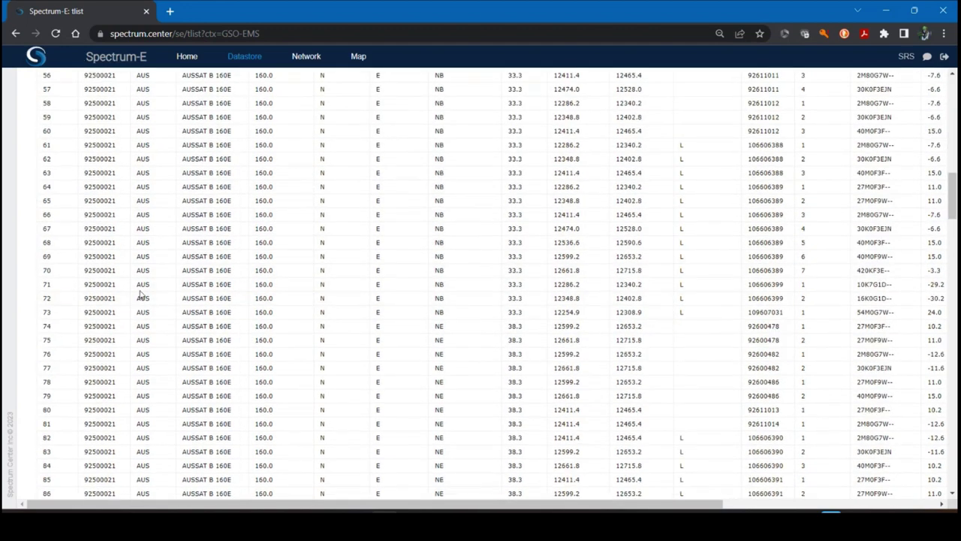
scroll(110, 402, "down", 10)
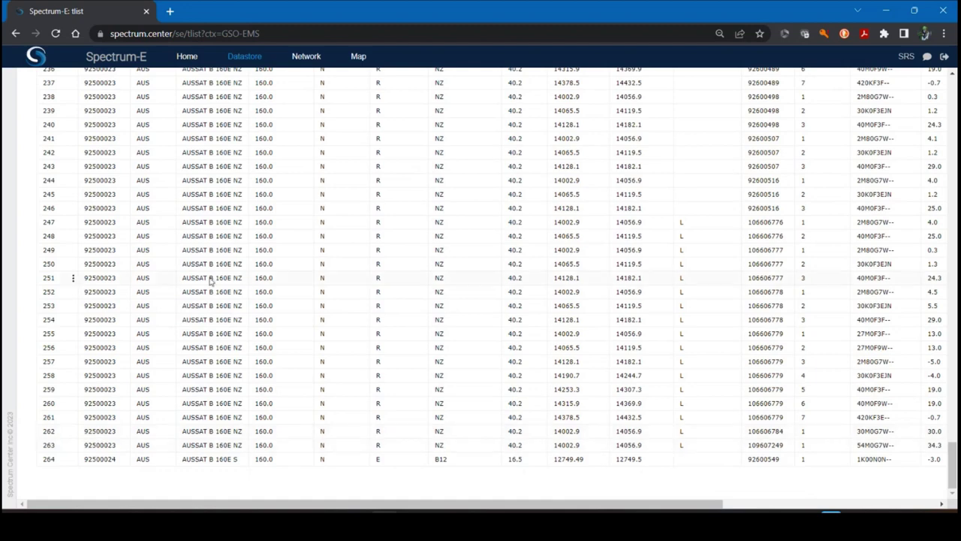
key("Home")
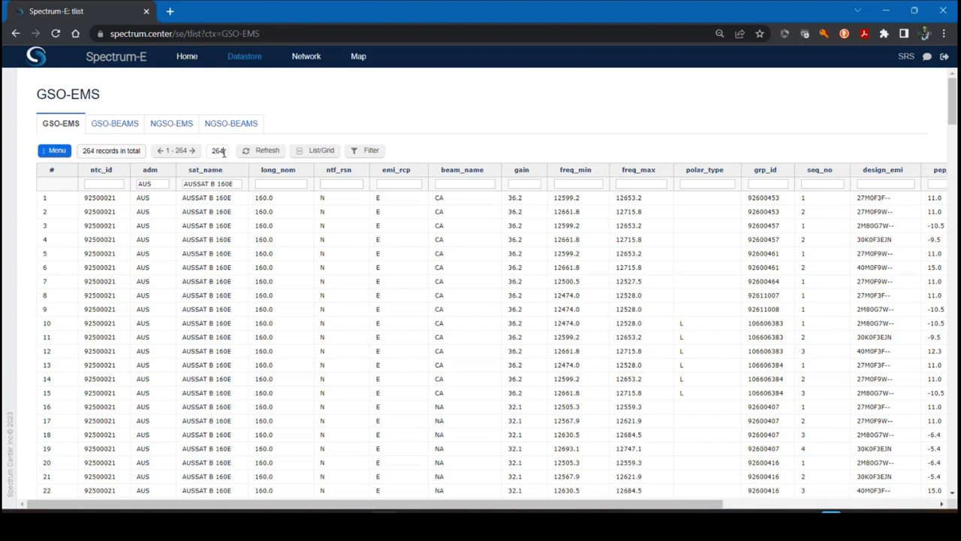
scroll(166, 218, "down", 20)
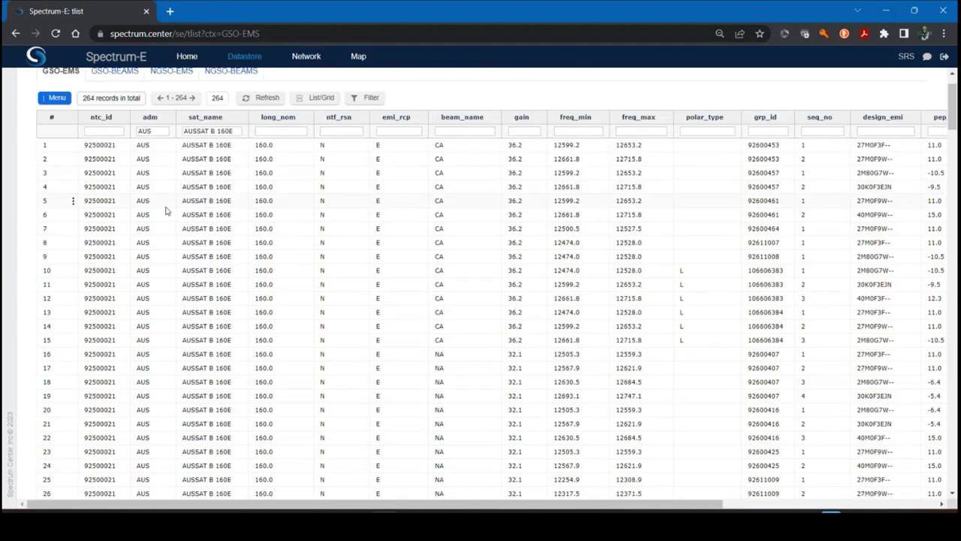
scroll(152, 278, "down", 7)
scroll(128, 255, "up", 20)
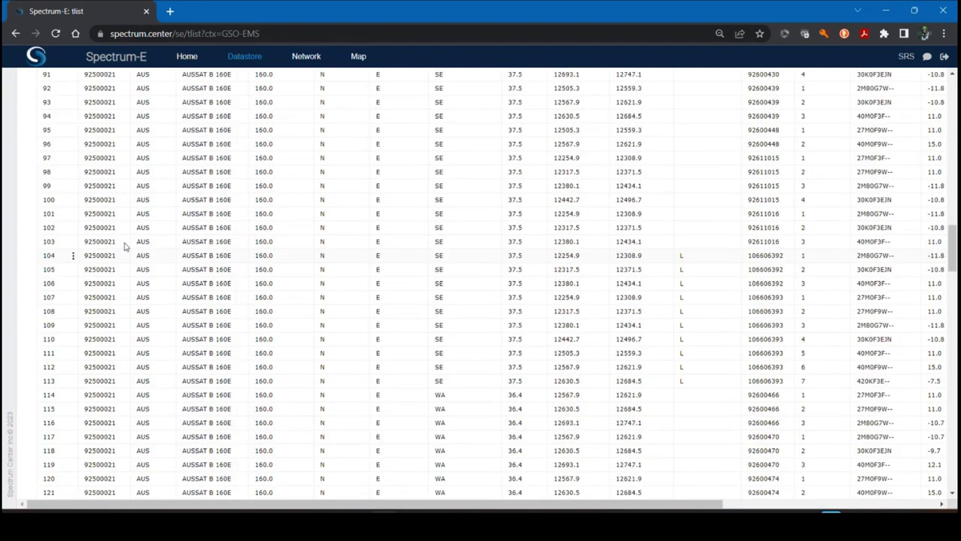
Select all 264 AUSSAT B 160E records and import them as emissions
left_click(54, 151)
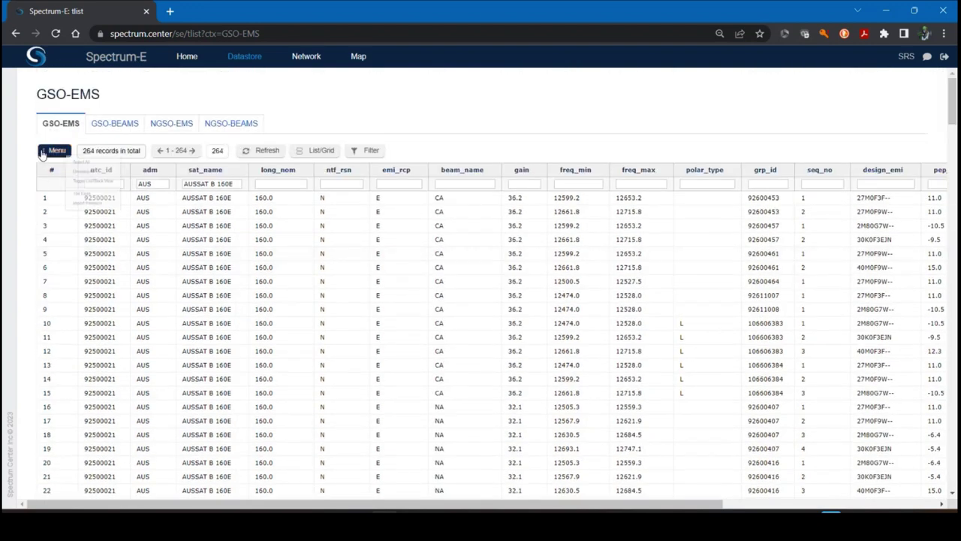
left_click(94, 168)
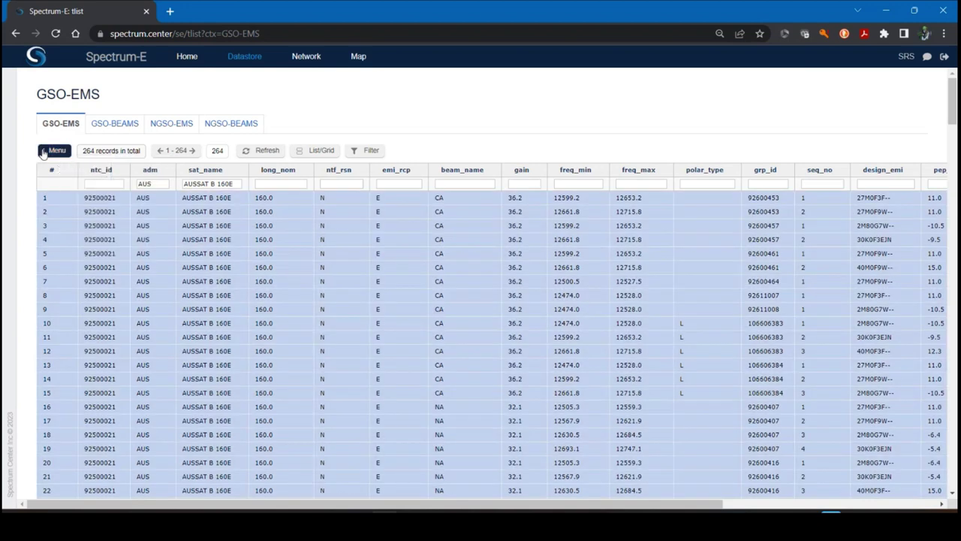
left_click(54, 150)
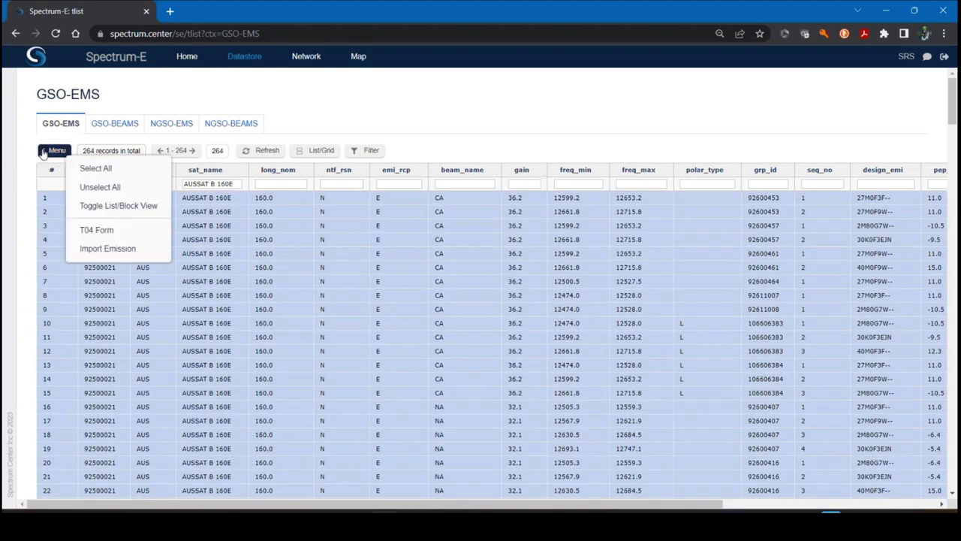
left_click(116, 253)
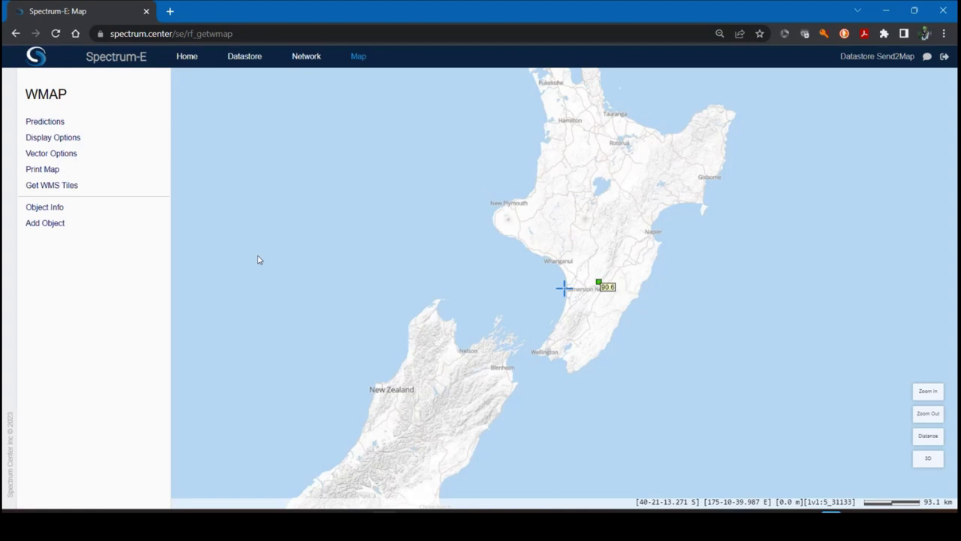
List the 264 GSO Satellite objects on the Network page
left_click(317, 58)
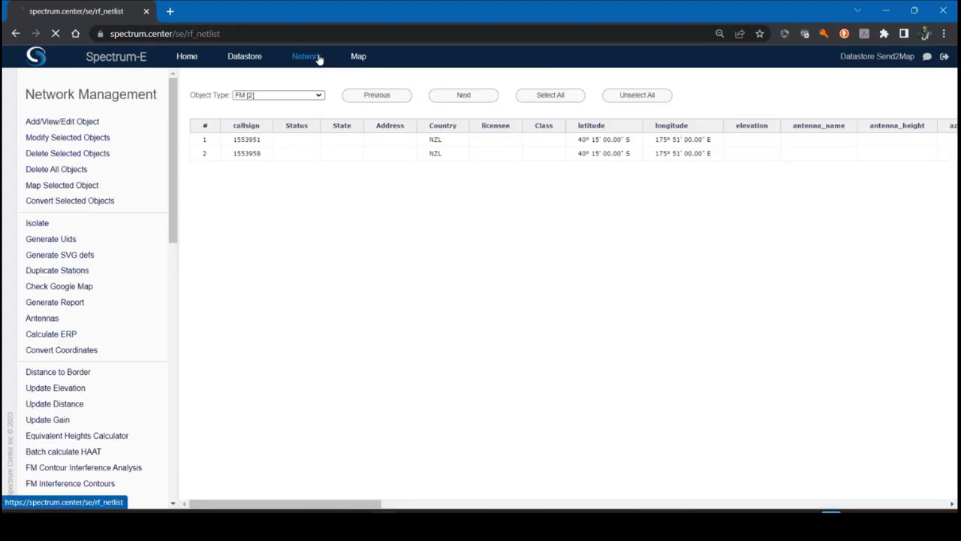
left_click(281, 95)
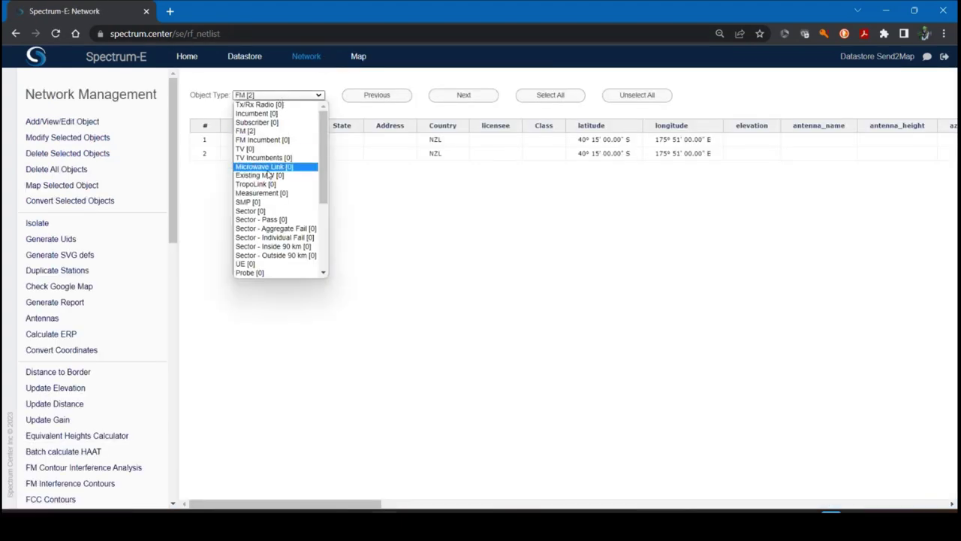
scroll(272, 188, "down", 3)
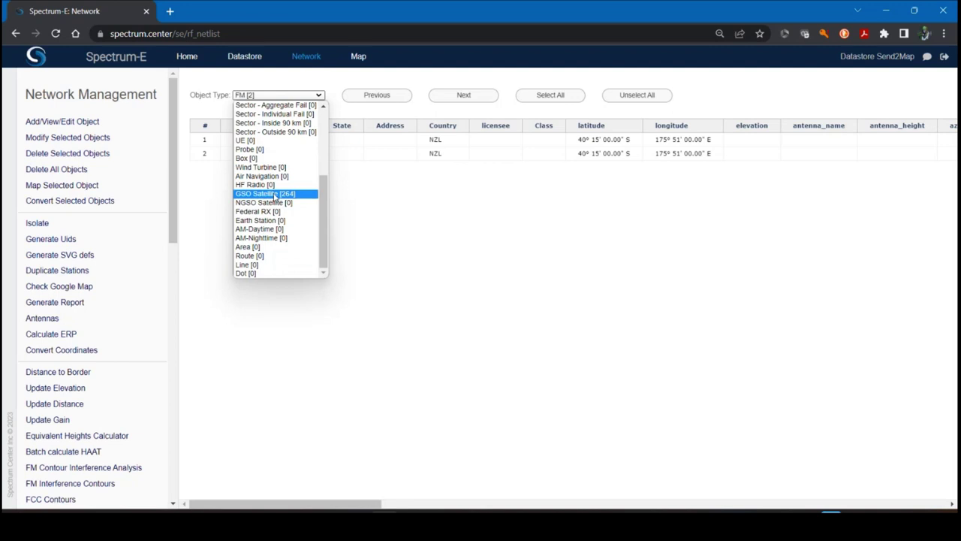
left_click(275, 194)
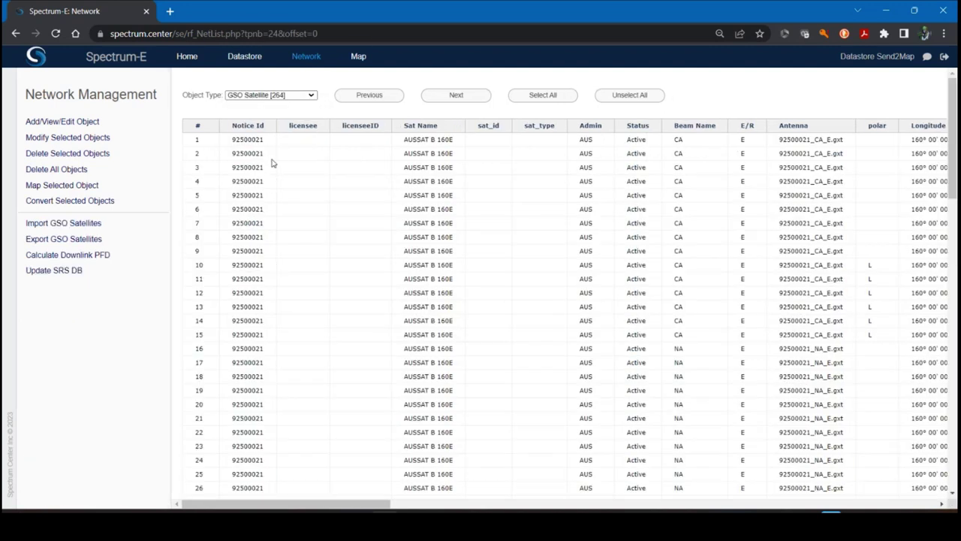
Locate AUSSAT B 160E on the map, north-east of Papua New Guinea
left_click(358, 56)
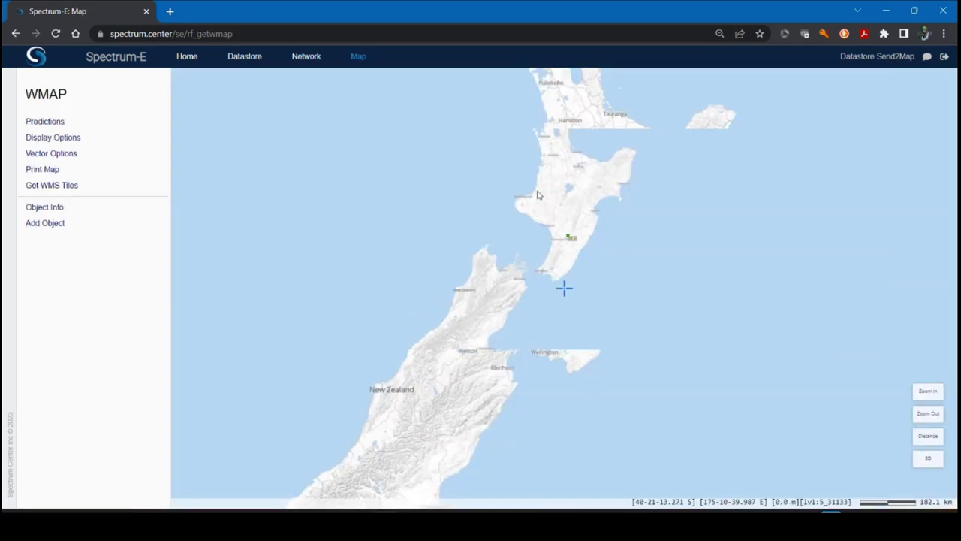
scroll(537, 195, "down", 3)
scroll(476, 200, "down", 2)
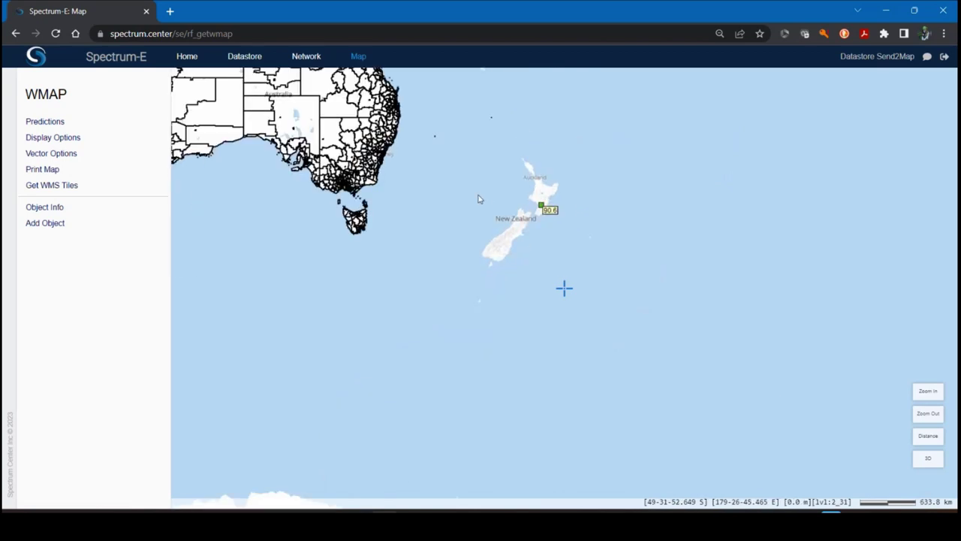
left_click_drag(464, 183, 487, 323)
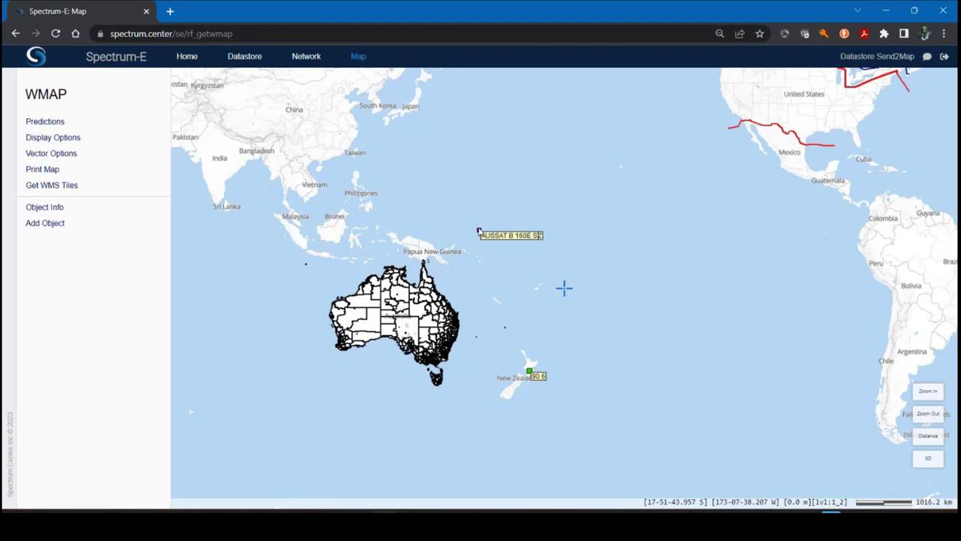
left_click_drag(478, 232, 549, 270)
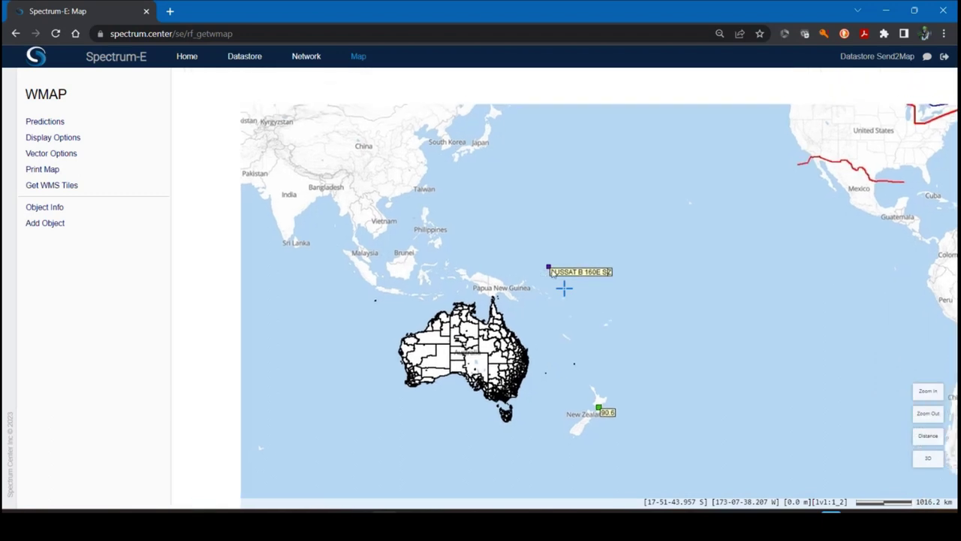
scroll(540, 274, "up", 1)
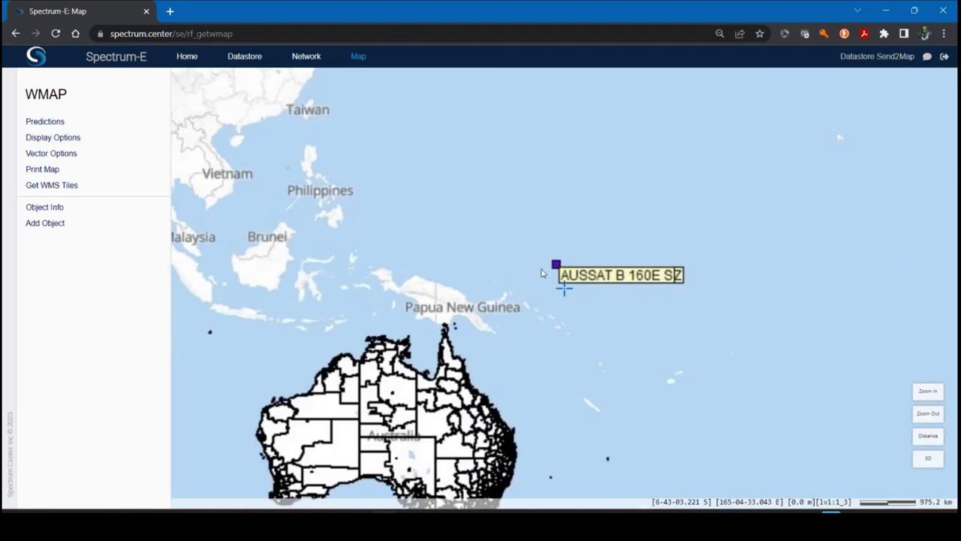
left_click_drag(520, 351, 642, 225)
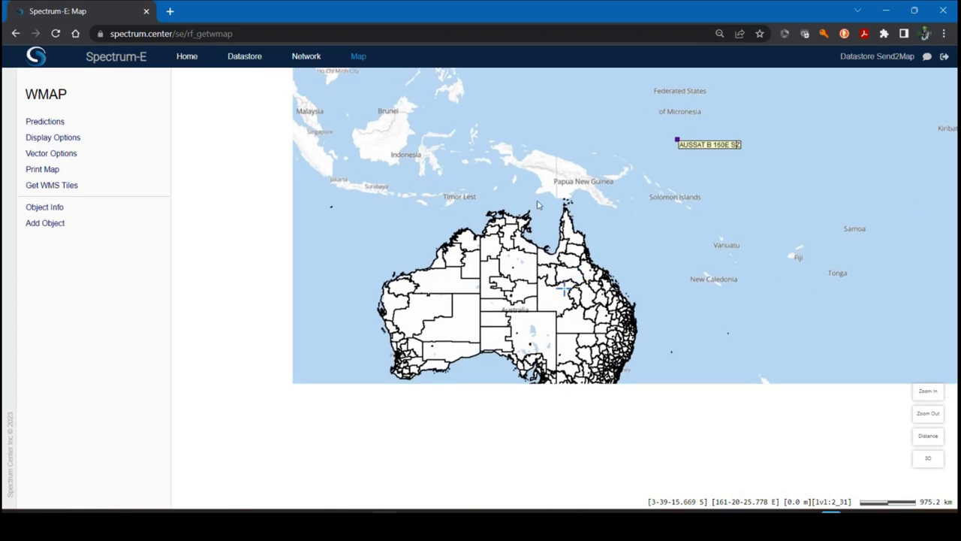
Select all GSO satellites and plot their downlink PFD at 4 kHz over Australia
left_click(308, 57)
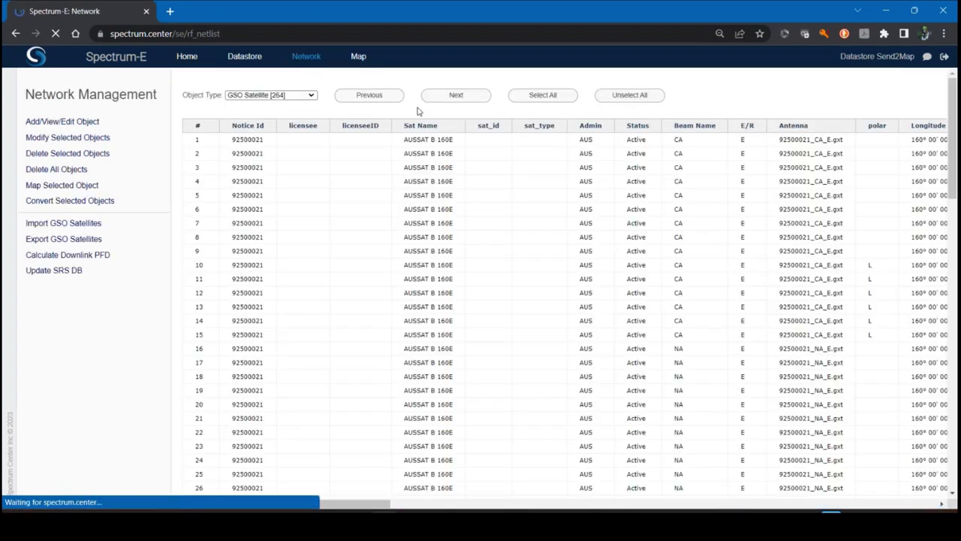
left_click(543, 95)
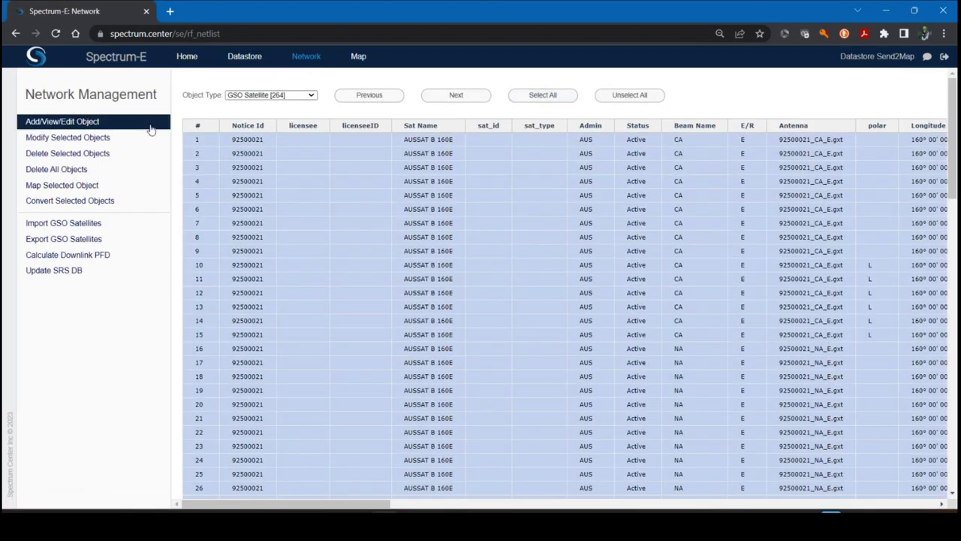
left_click(73, 257)
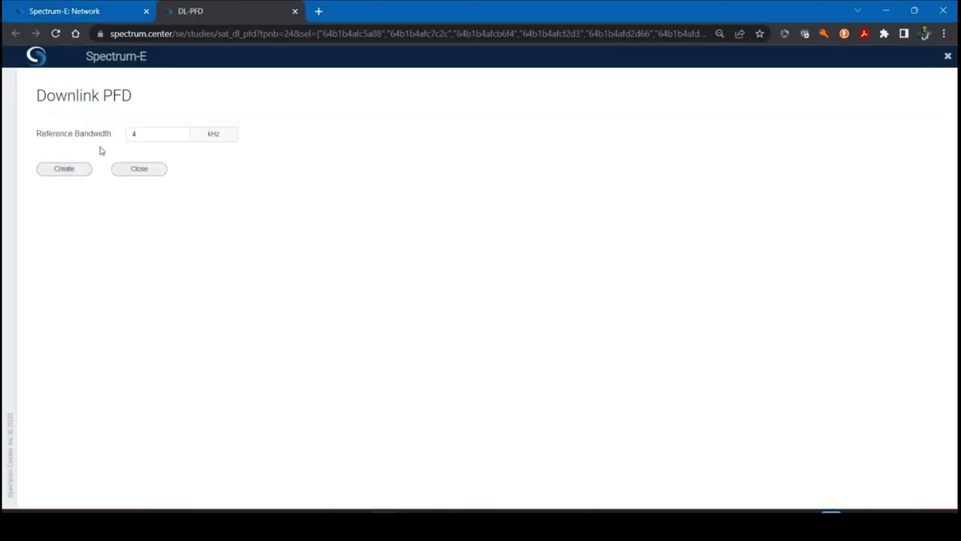
left_click(58, 172)
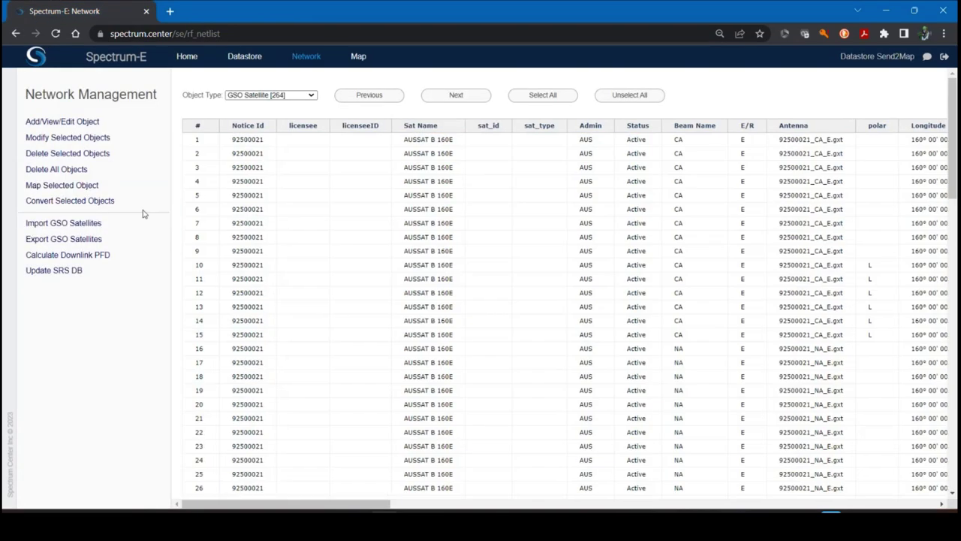
left_click(364, 63)
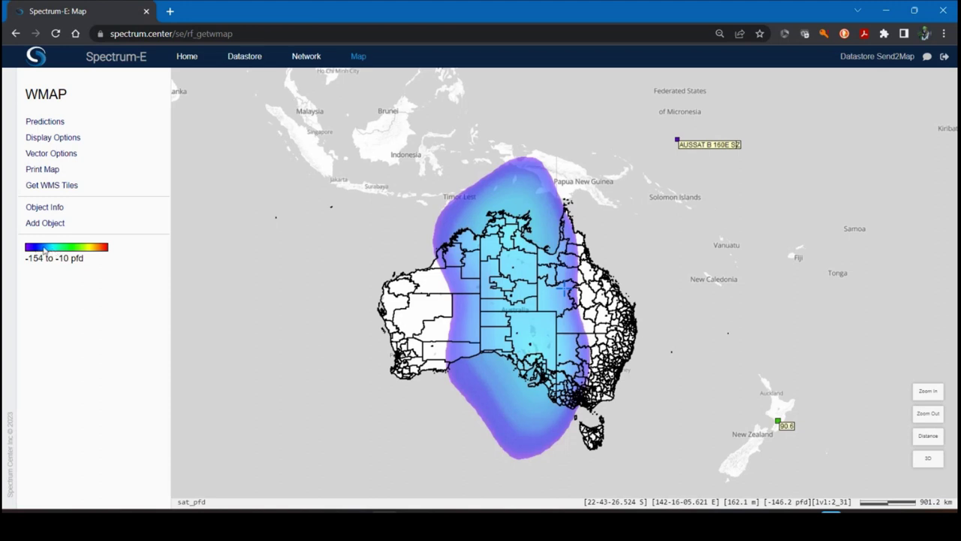
Raise the pfd palette minimum threshold from -154 to -152
left_click(45, 251)
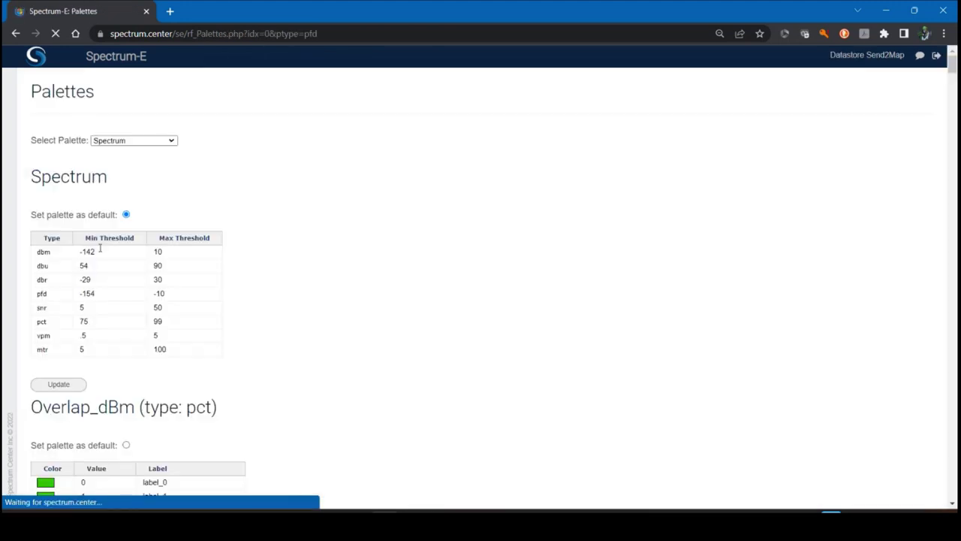
left_click(93, 291)
left_click_drag(90, 293, 97, 292)
type("2")
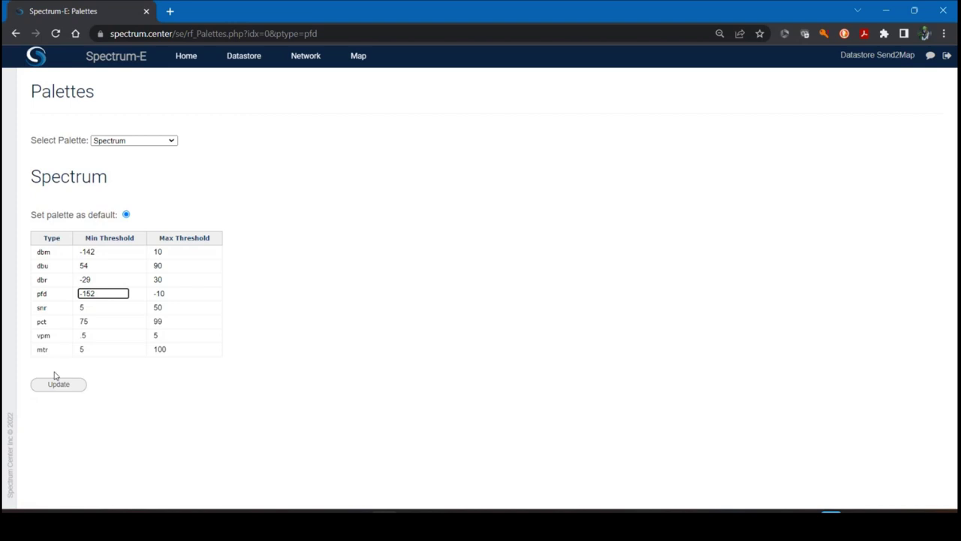
left_click(52, 387)
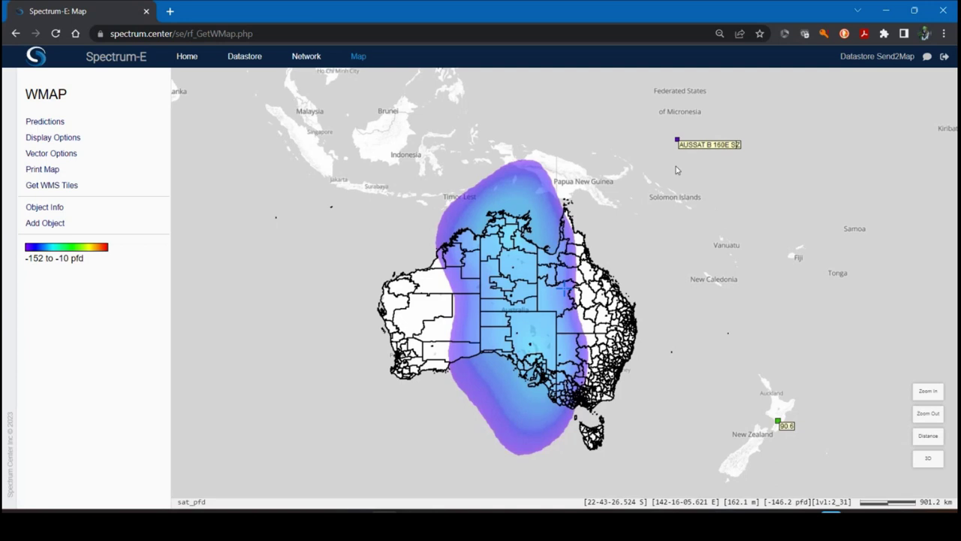
Return to the Datastore's GSO-EMS emission list
left_click(252, 59)
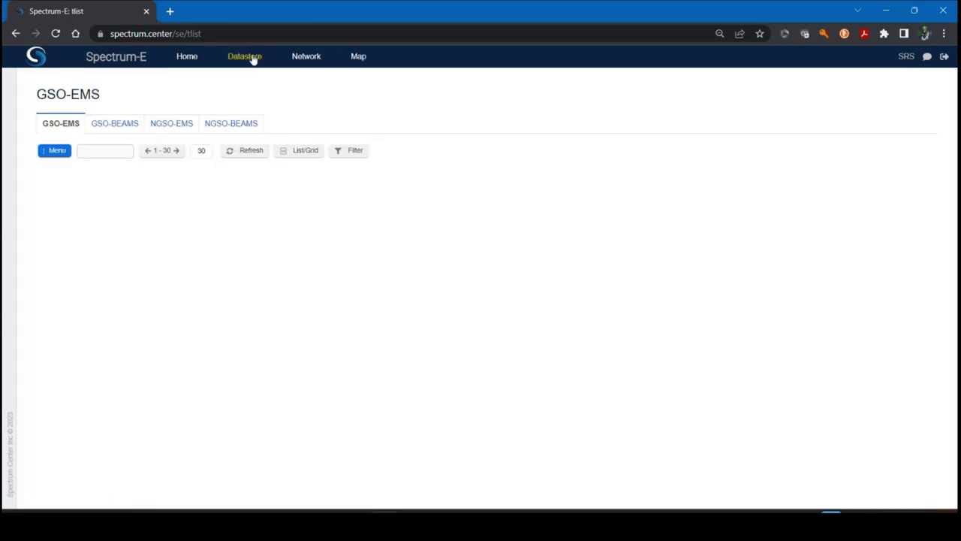